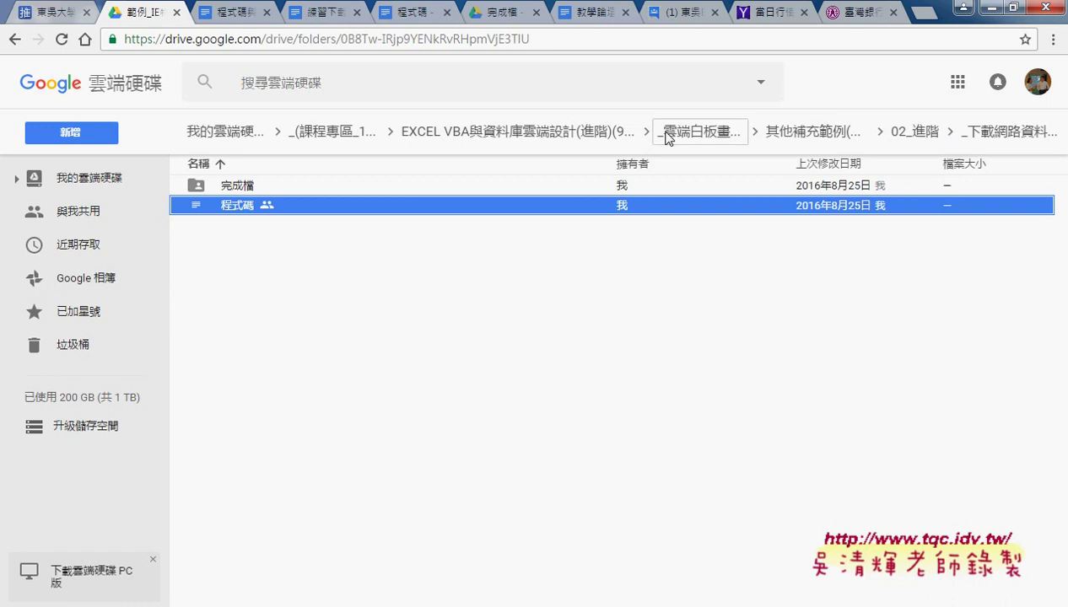
- Navigate from _雲端白板畫面 through 其他補充範例(89) and 02_進階 to _下載網路資料相關
{"action": "left_click", "coordinate": [705, 133]}
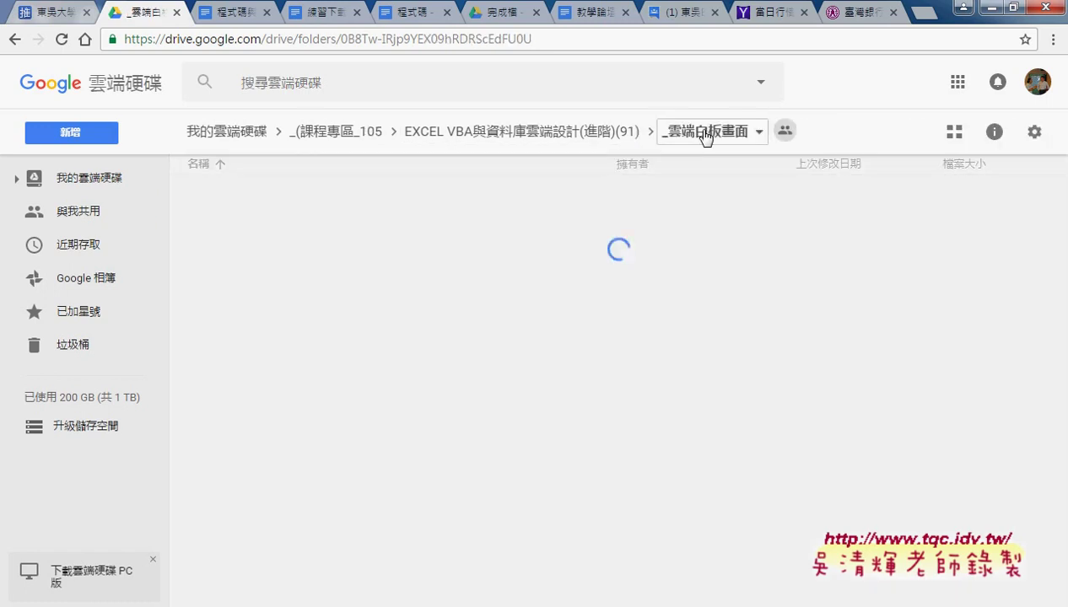
{"action": "double_click", "coordinate": [291, 207]}
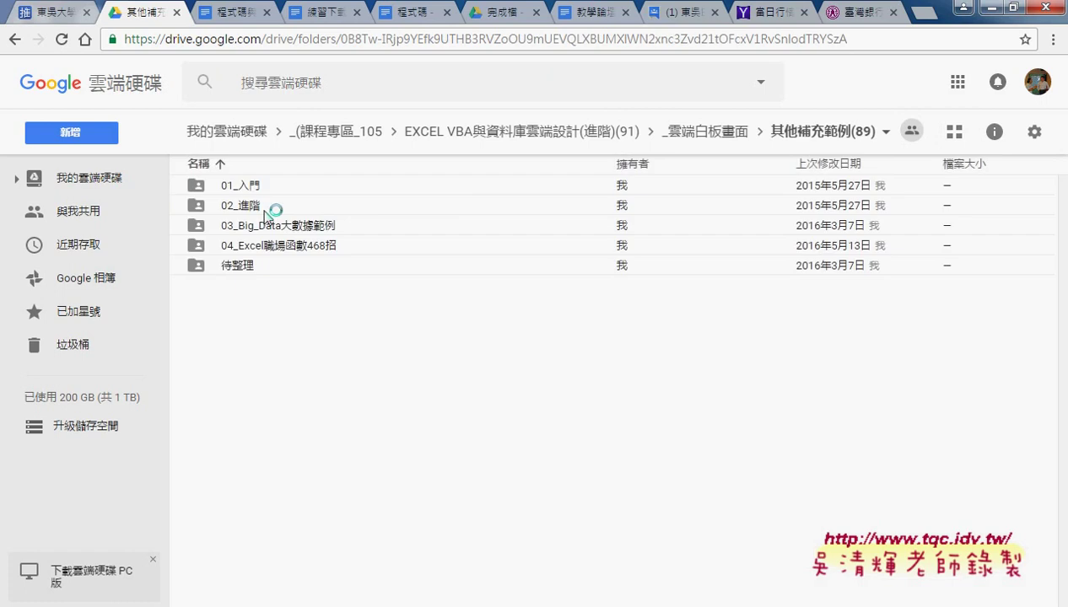
{"action": "double_click", "coordinate": [266, 211]}
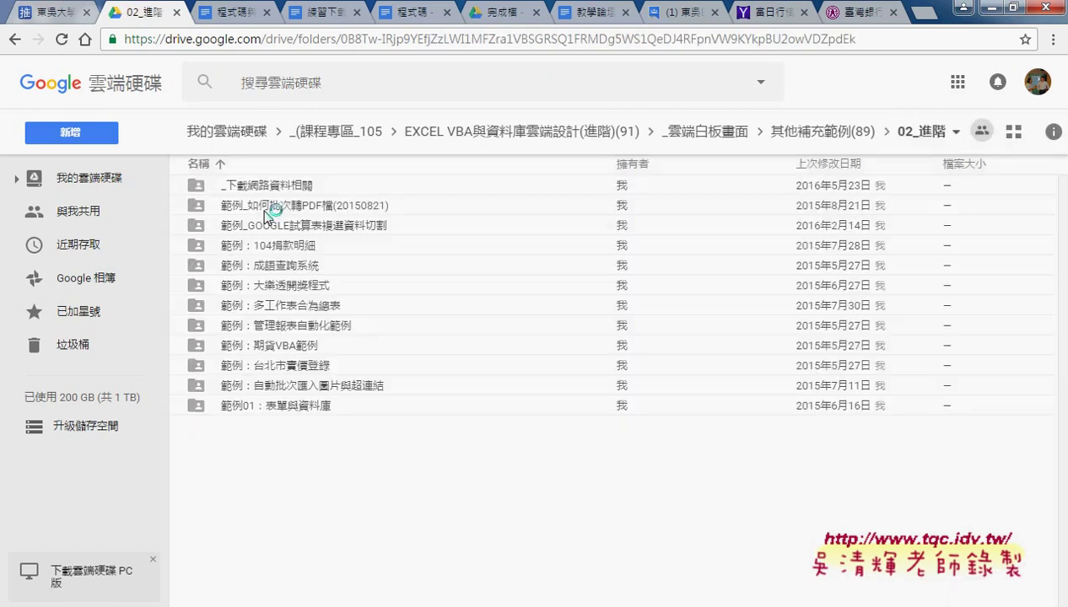
{"action": "left_click", "coordinate": [311, 188]}
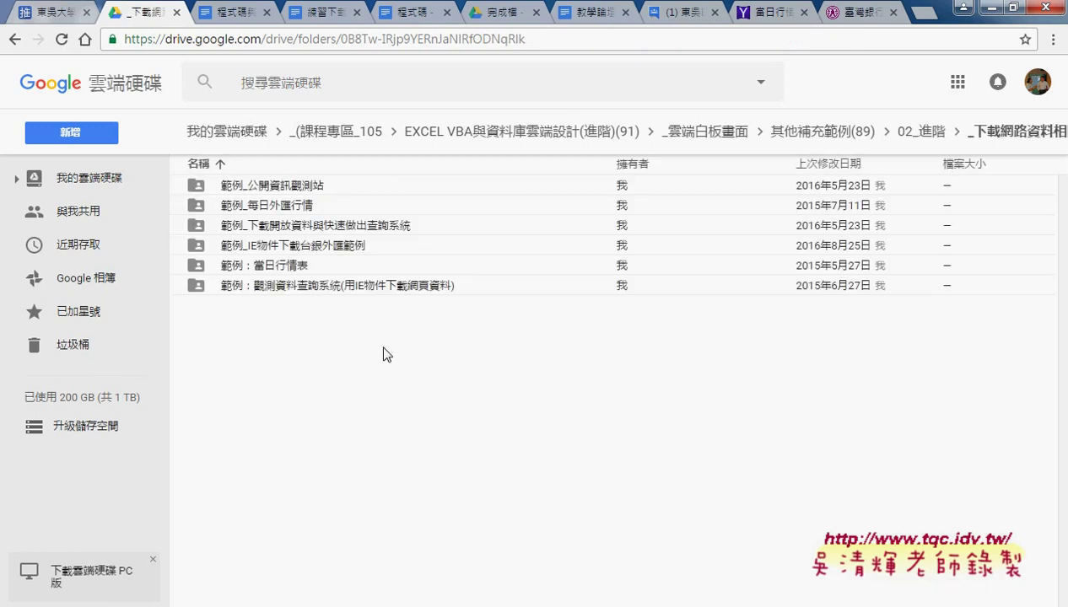
- Circle IE物件 in the 範例_IE物件下載台銀外匯範例 folder name, then open that folder
{"action": "left_click", "coordinate": [319, 246]}
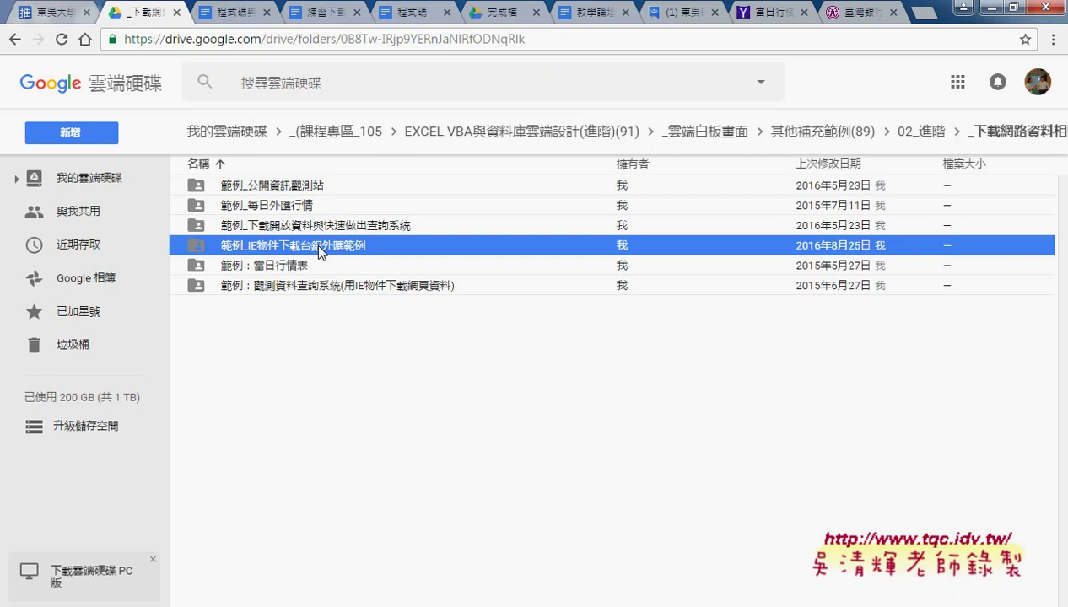
{"action": "left_click", "coordinate": [319, 246]}
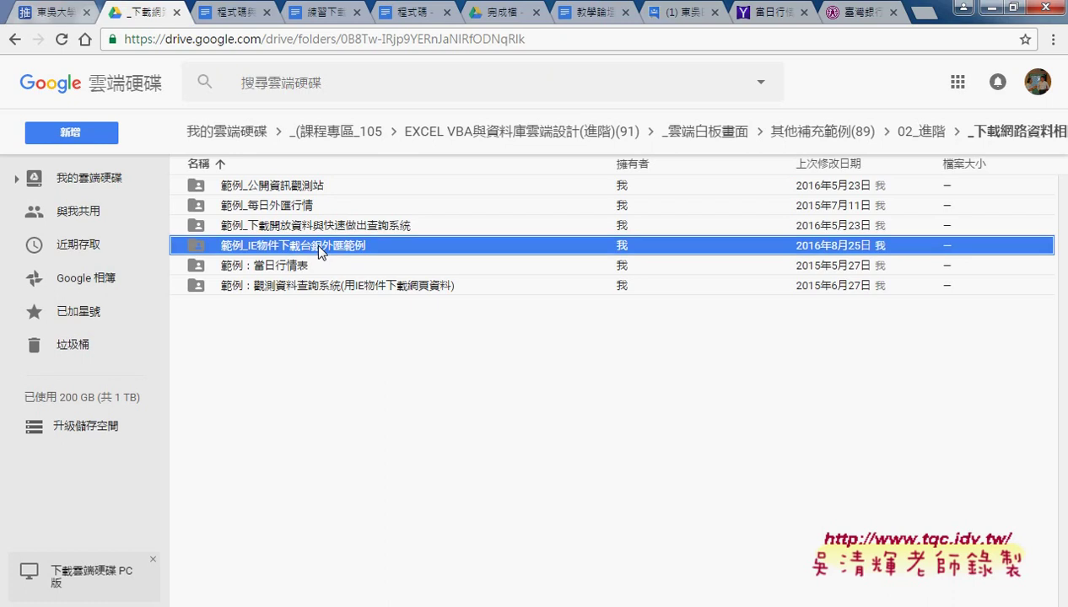
{"action": "left_click_drag", "start_coordinate": [280, 257], "coordinate": [287, 260]}
{"action": "key", "text": "Escape"}
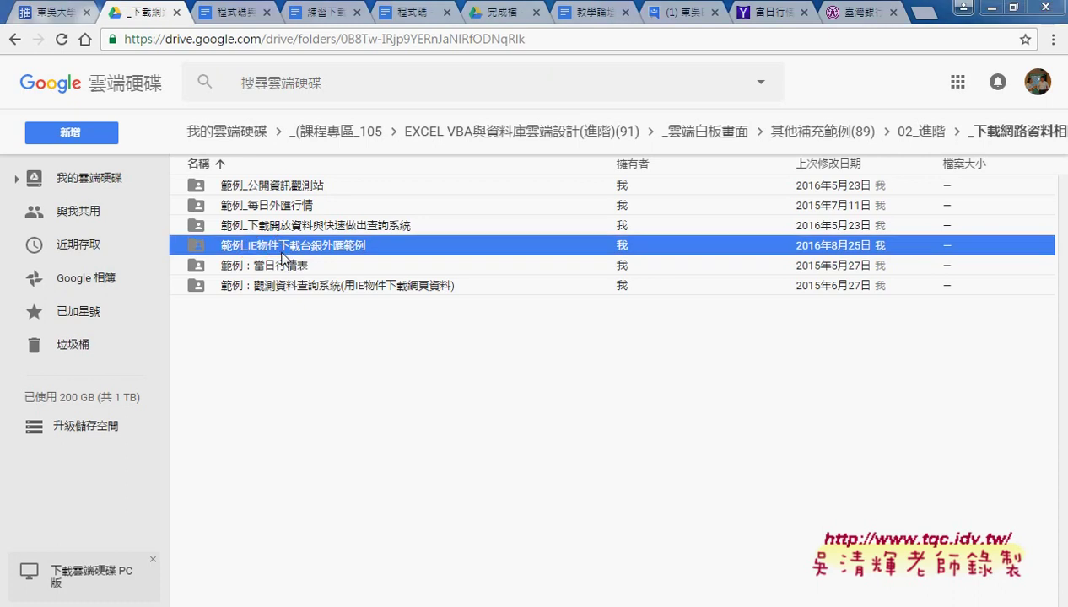
{"action": "double_click", "coordinate": [282, 252]}
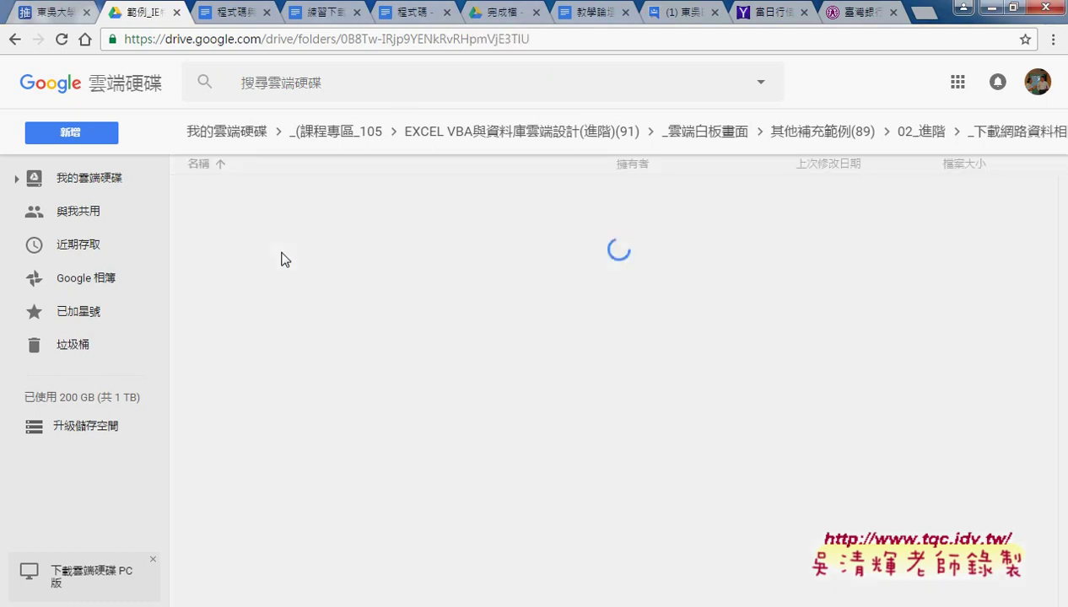
- Open the 程式碼 document and point out the OLECMDID_SELECTALL line and OLECMDID_COPY value 12
{"action": "double_click", "coordinate": [245, 207]}
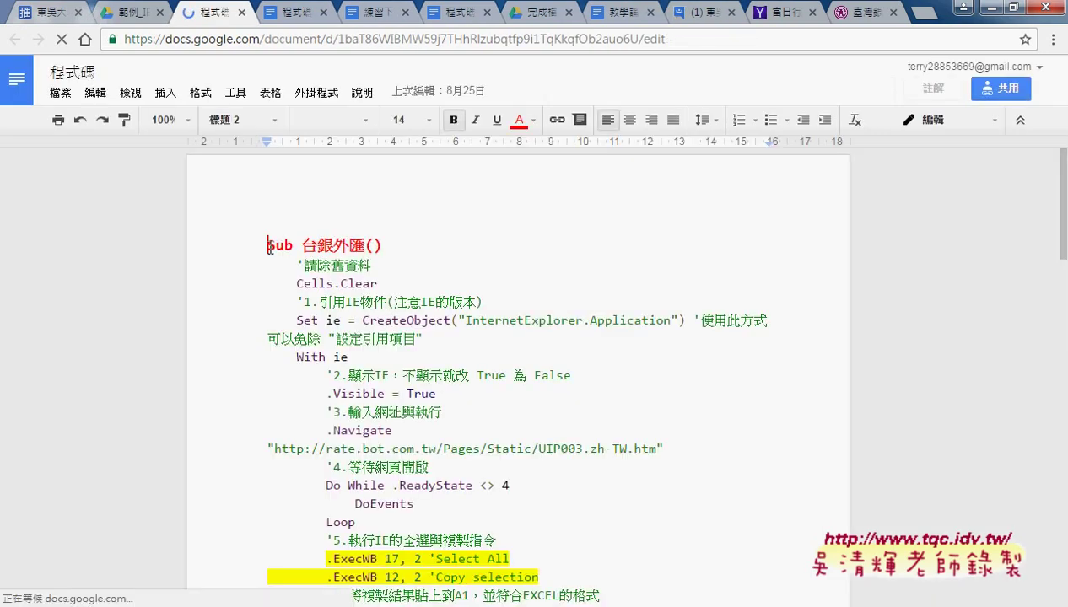
{"action": "scroll", "coordinate": [423, 320], "scroll_direction": "down", "scroll_amount": 5}
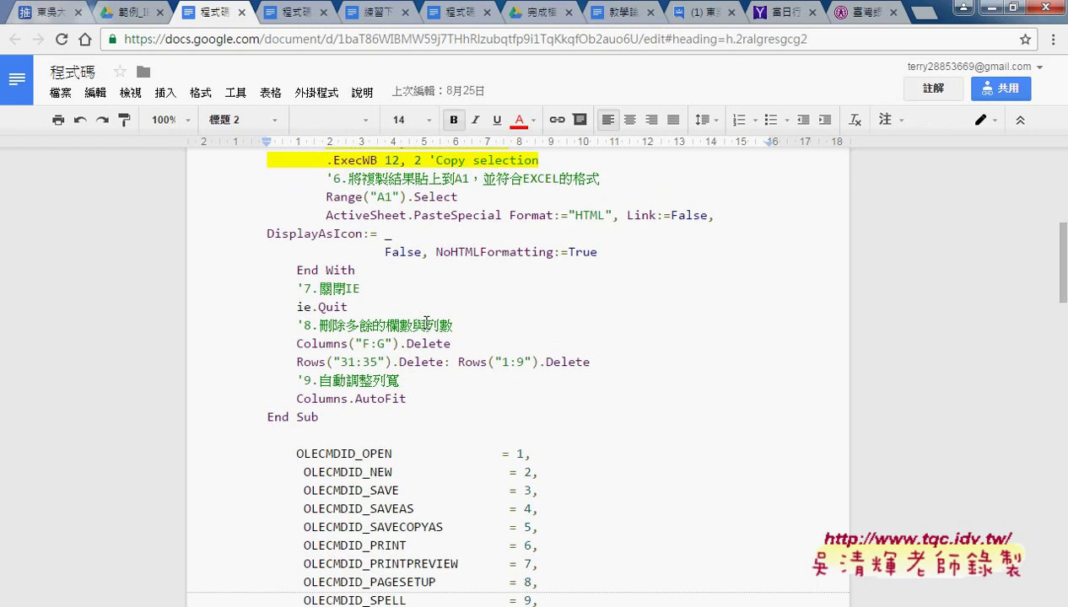
{"action": "left_click_drag", "start_coordinate": [325, 417], "coordinate": [323, 438]}
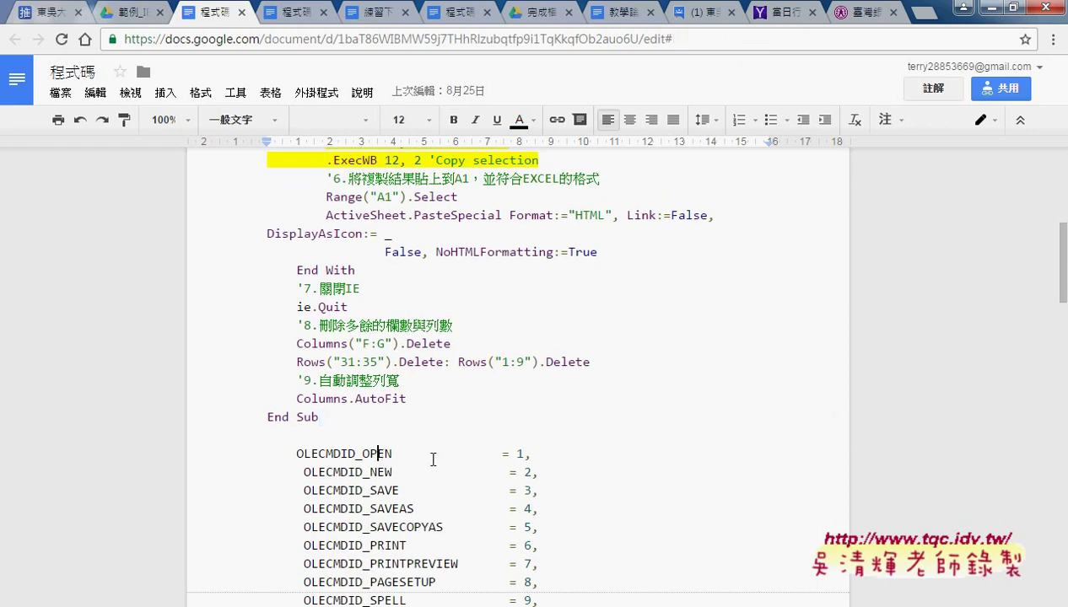
{"action": "scroll", "coordinate": [447, 463], "scroll_direction": "down", "scroll_amount": 5}
{"action": "scroll", "coordinate": [380, 405], "scroll_direction": "up", "scroll_amount": 2}
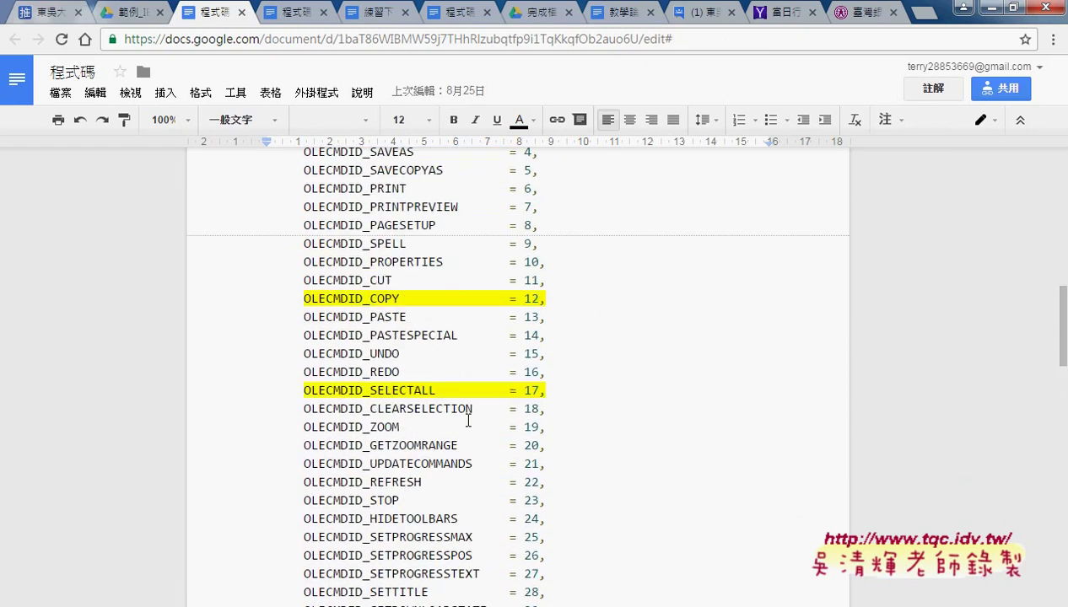
{"action": "left_click", "coordinate": [424, 324]}
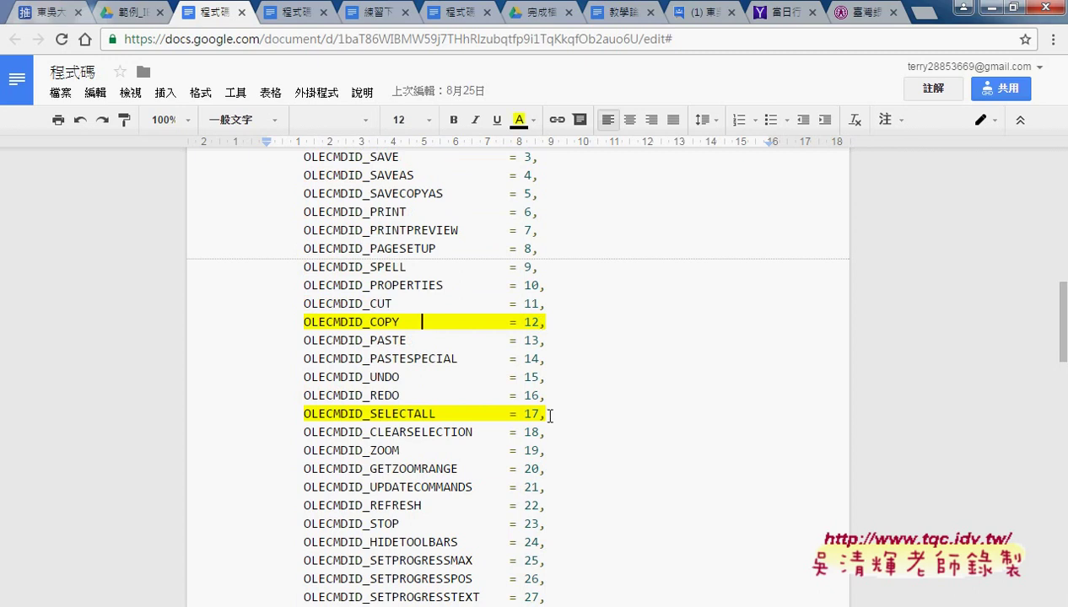
{"action": "left_click_drag", "start_coordinate": [545, 414], "coordinate": [306, 414]}
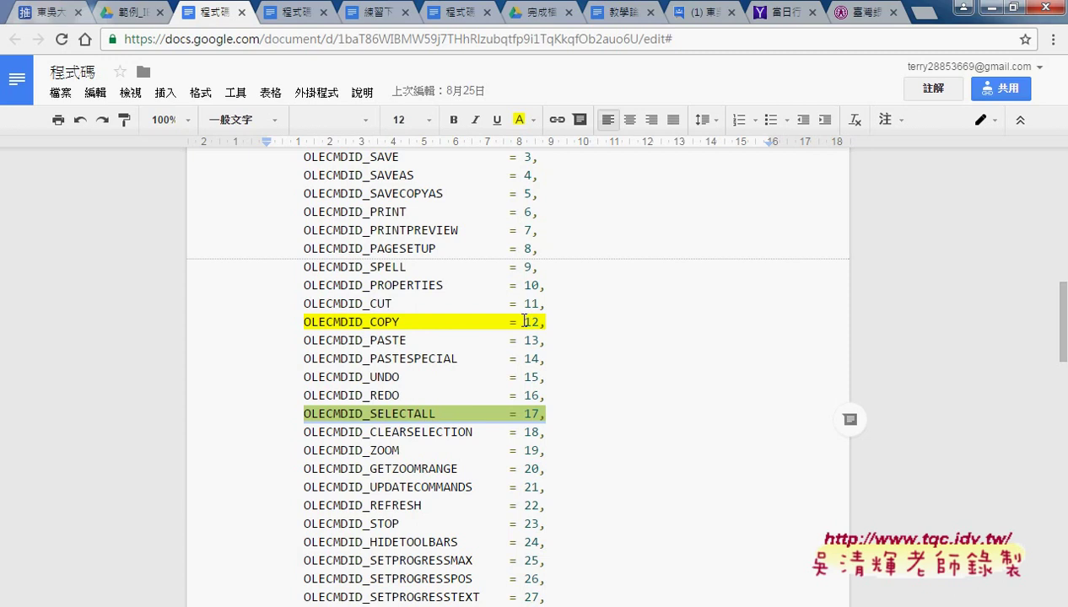
{"action": "left_click_drag", "start_coordinate": [522, 322], "coordinate": [538, 321]}
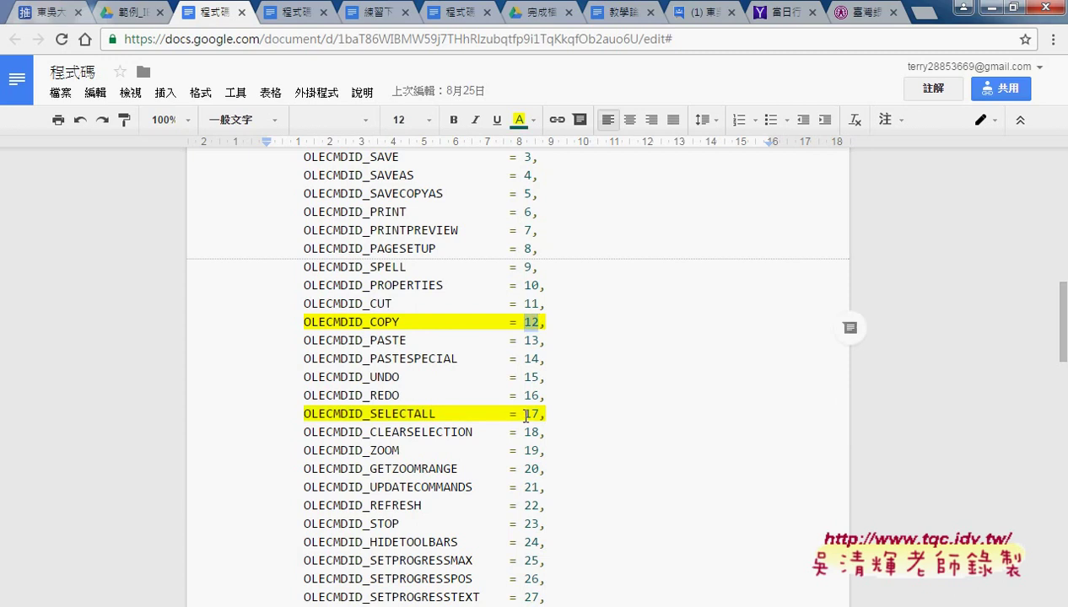
{"action": "key", "text": "Left"}
- Return to the top of the code and switch to the Bank of Taiwan exchange-rate page
{"action": "scroll", "coordinate": [592, 342], "scroll_direction": "up", "scroll_amount": 2}
{"action": "scroll", "coordinate": [609, 393], "scroll_direction": "up", "scroll_amount": 2}
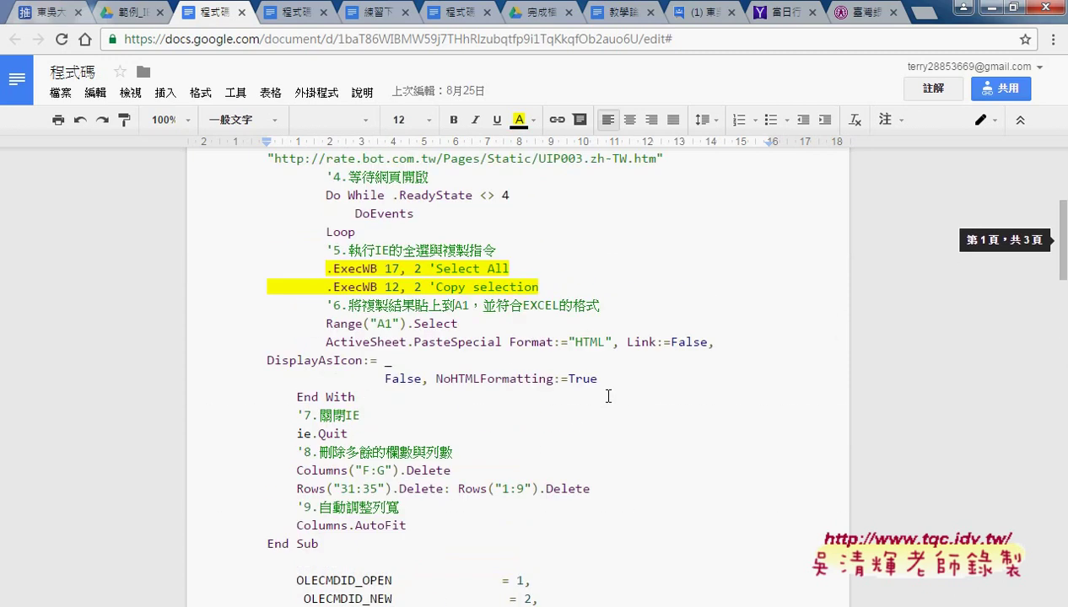
{"action": "scroll", "coordinate": [609, 393], "scroll_direction": "up", "scroll_amount": 1}
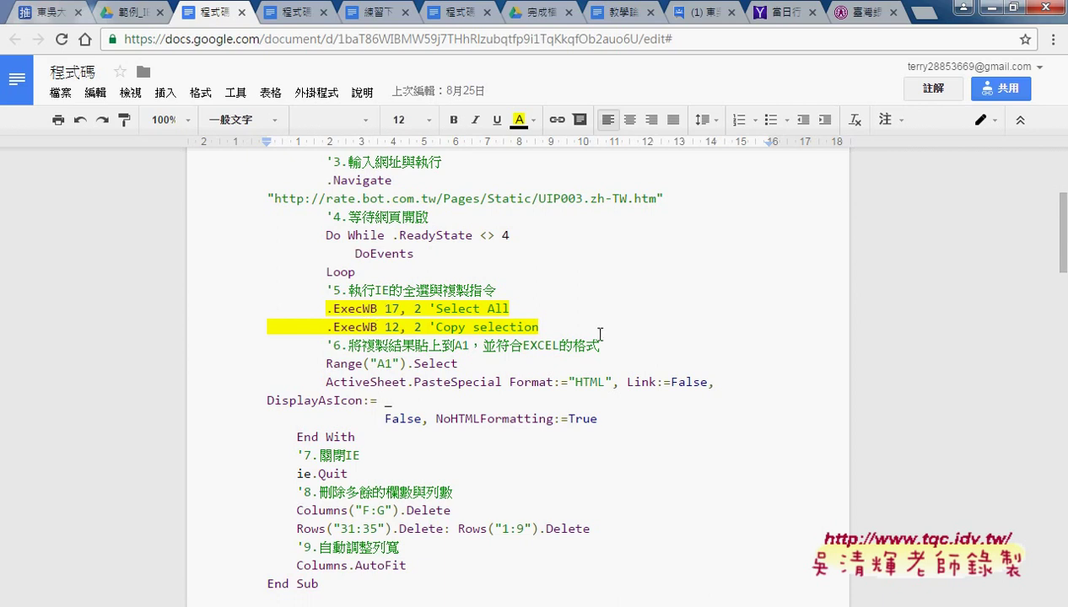
{"action": "scroll", "coordinate": [595, 331], "scroll_direction": "up", "scroll_amount": 2}
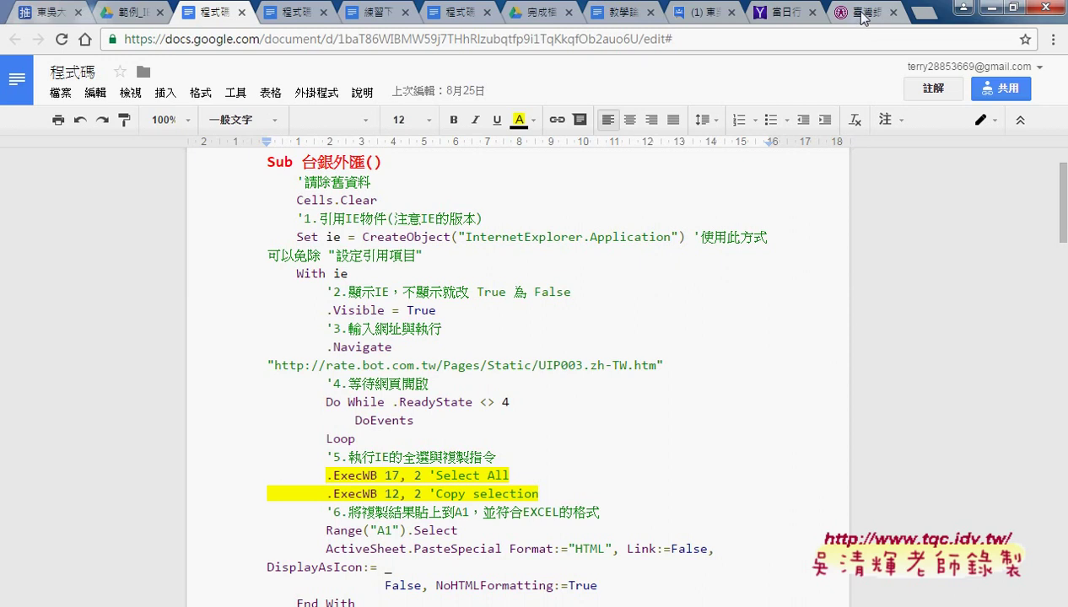
{"action": "left_click", "coordinate": [861, 12]}
{"action": "scroll", "coordinate": [804, 267], "scroll_direction": "up", "scroll_amount": 1}
{"action": "scroll", "coordinate": [804, 267], "scroll_direction": "up", "scroll_amount": 4}
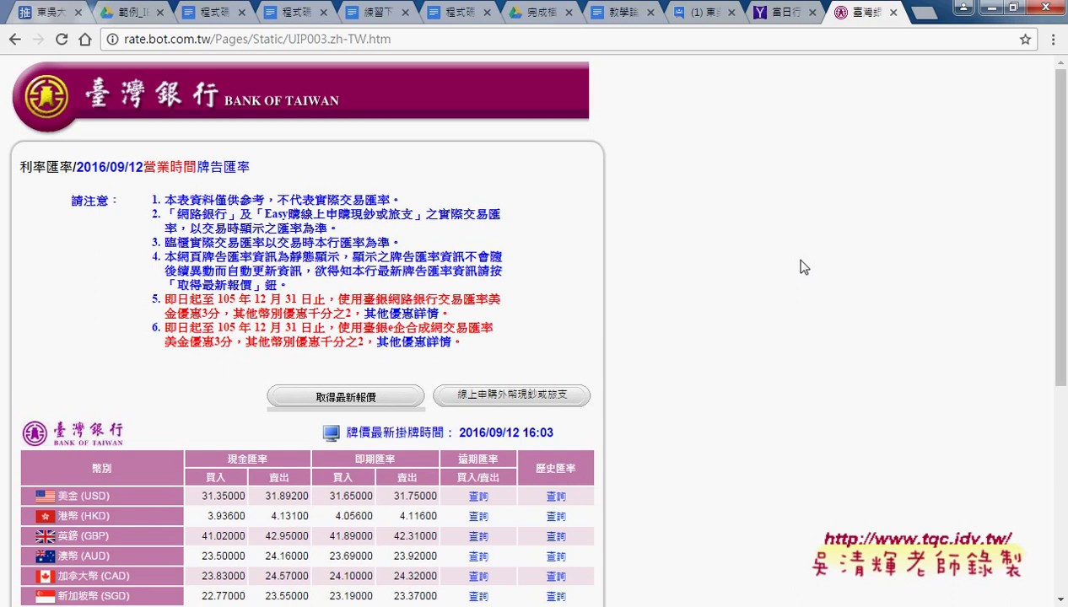
{"action": "scroll", "coordinate": [803, 267], "scroll_direction": "down", "scroll_amount": 1}
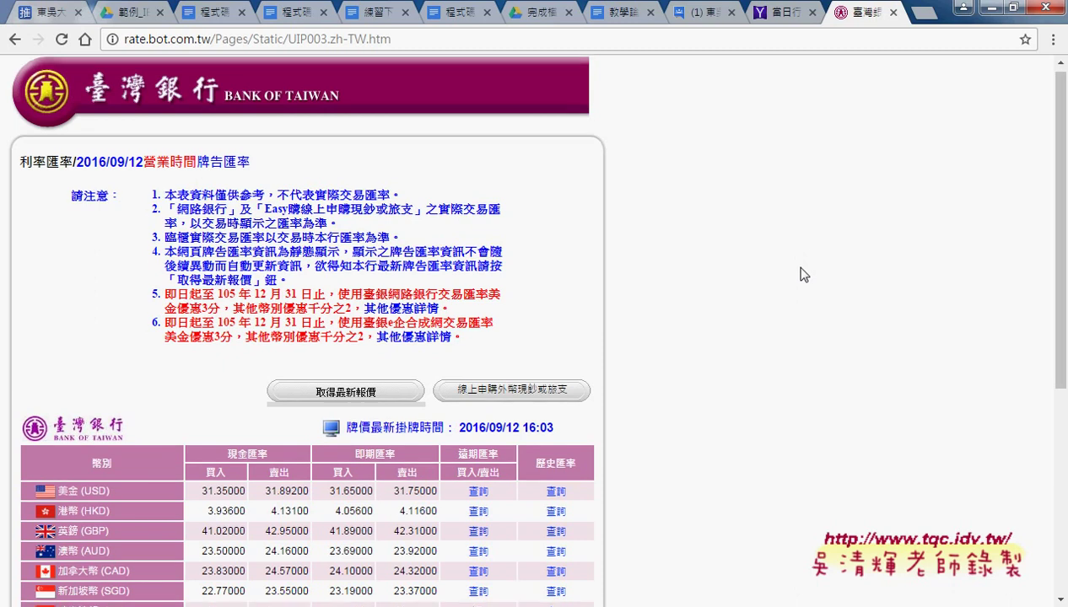
{"action": "scroll", "coordinate": [803, 270], "scroll_direction": "down", "scroll_amount": 1}
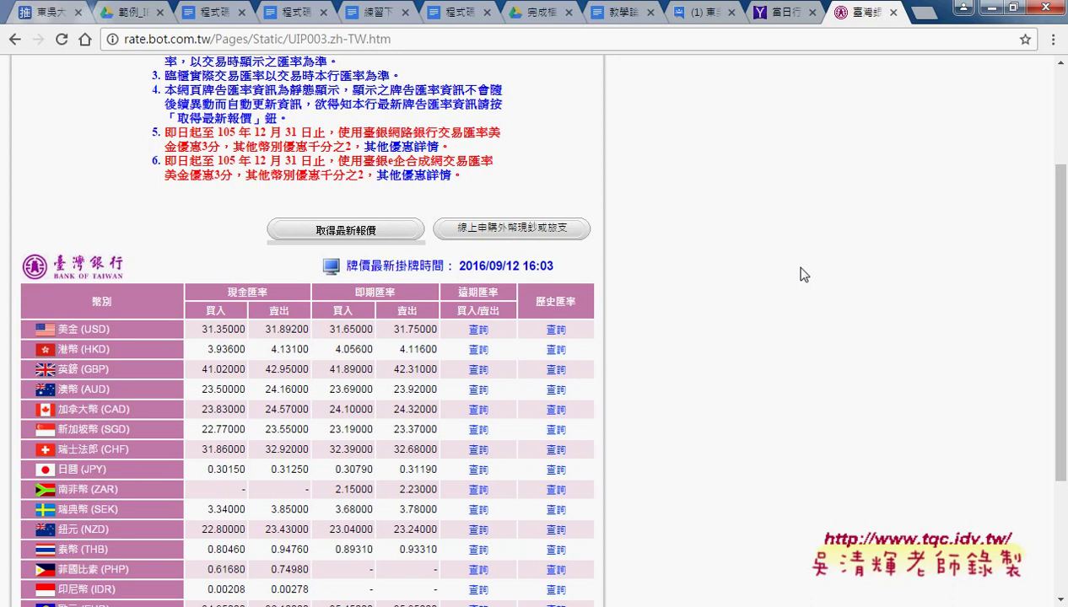
{"action": "scroll", "coordinate": [801, 268], "scroll_direction": "down", "scroll_amount": 1}
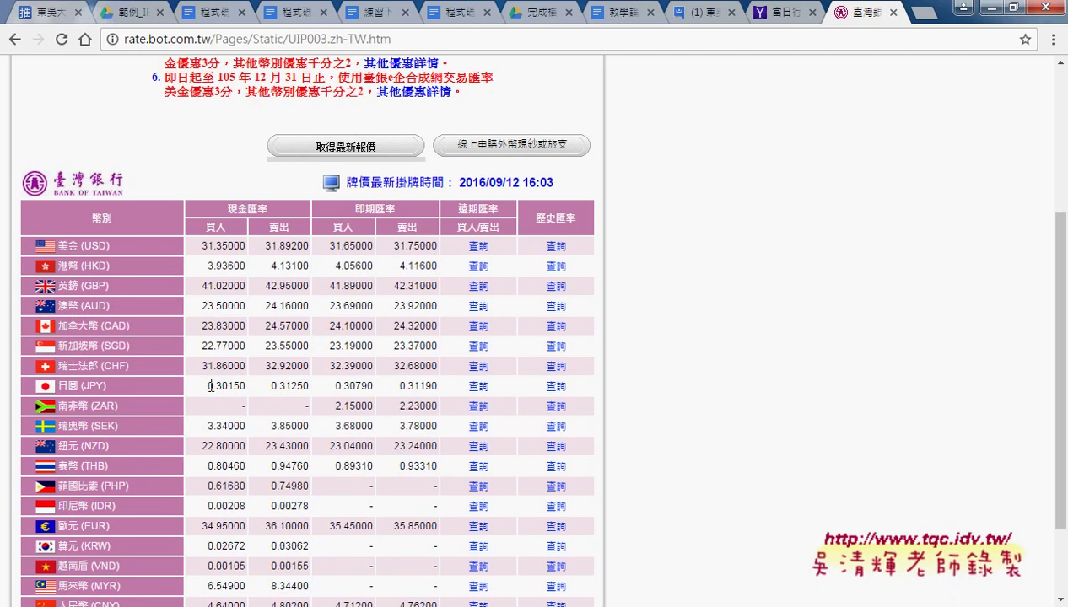
- Highlight JPY cash-selling 0.31250 and GBP 42.95000 and 42.31000 rates, then launch Excel 2013
{"action": "left_click_drag", "start_coordinate": [270, 385], "coordinate": [311, 387]}
{"action": "scroll", "coordinate": [309, 387], "scroll_direction": "down", "scroll_amount": 1}
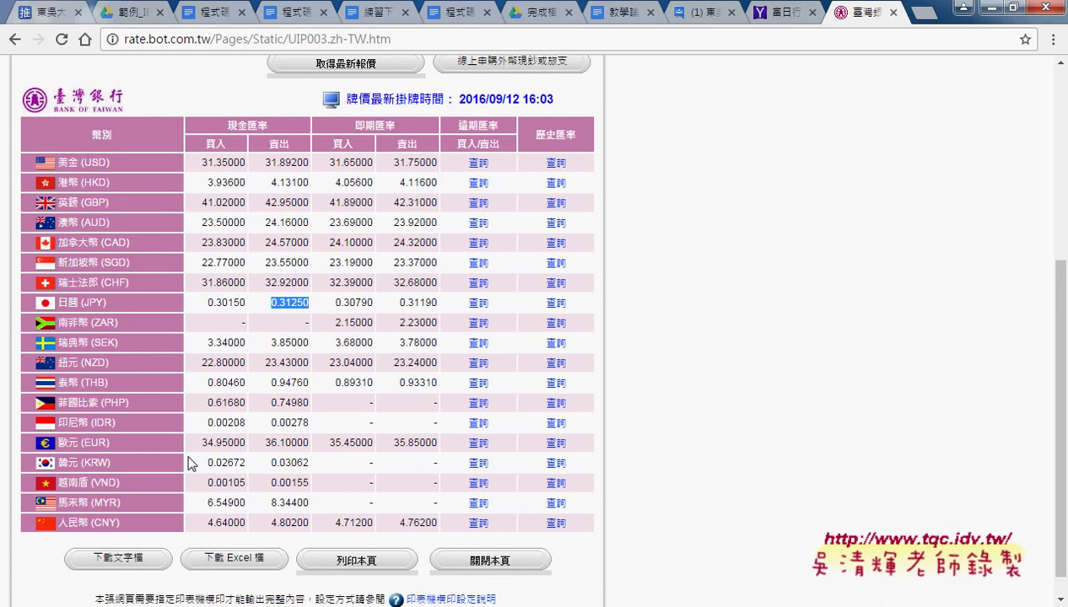
{"action": "left_click_drag", "start_coordinate": [265, 202], "coordinate": [308, 205]}
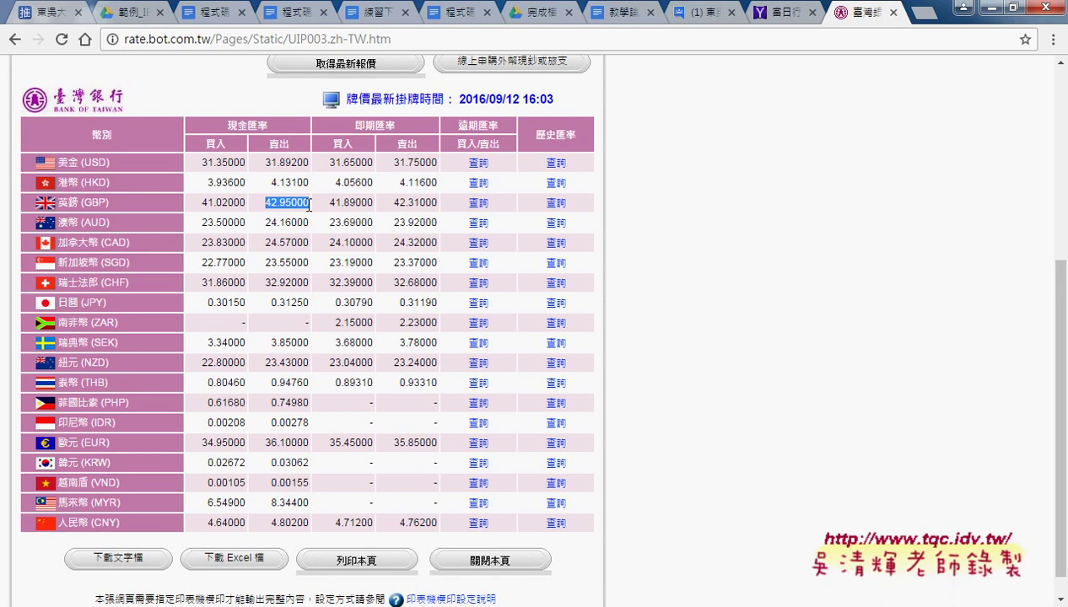
{"action": "left_click_drag", "start_coordinate": [393, 204], "coordinate": [436, 206]}
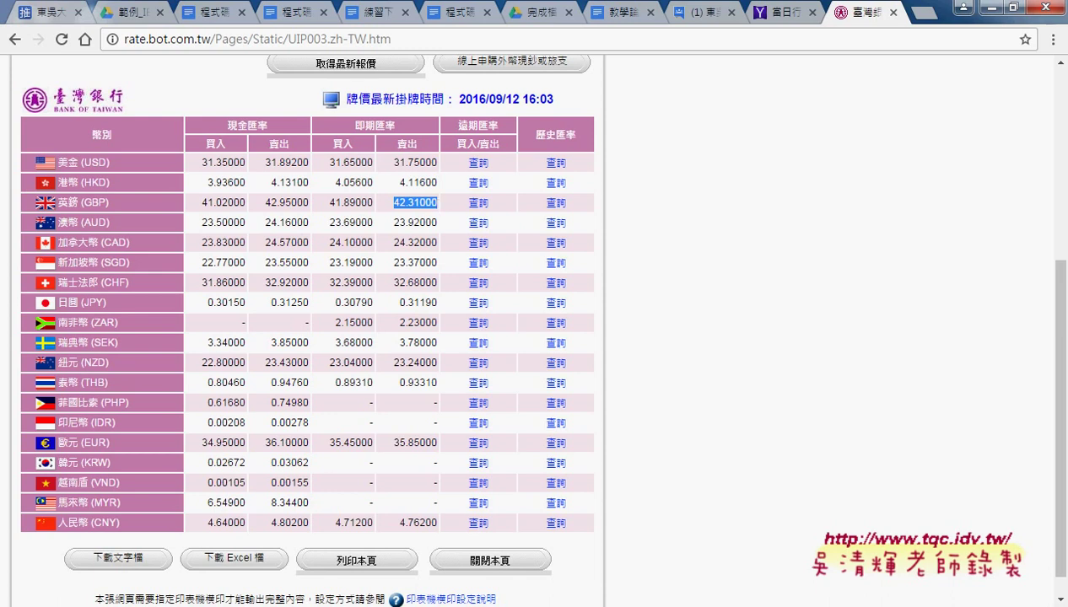
{"action": "key", "text": "super"}
{"action": "left_click", "coordinate": [85, 234]}
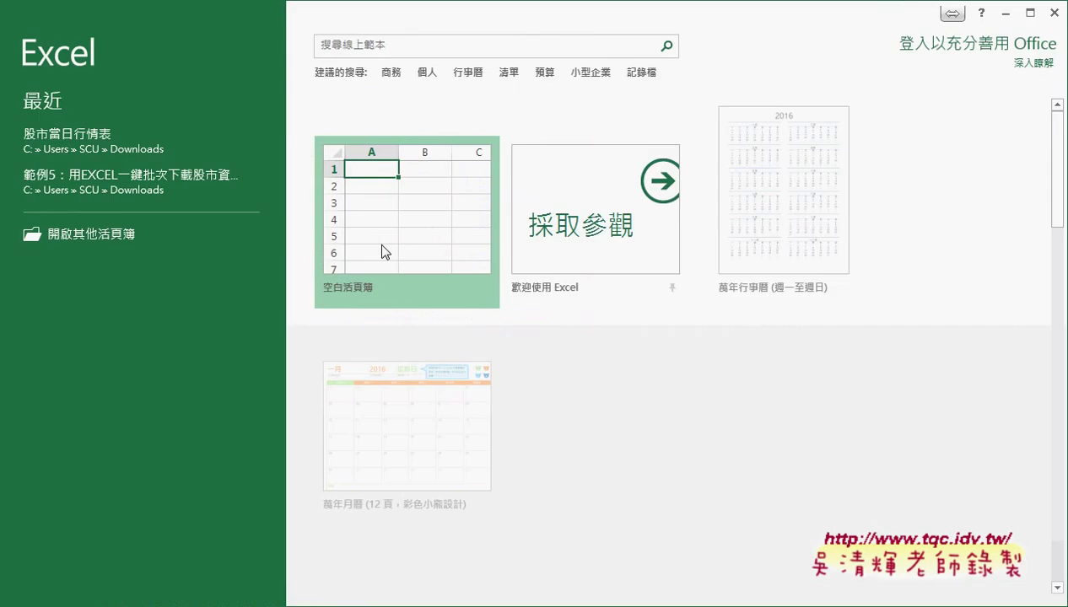
- Create a blank workbook and start a Data > From Web query
{"action": "left_click", "coordinate": [342, 190]}
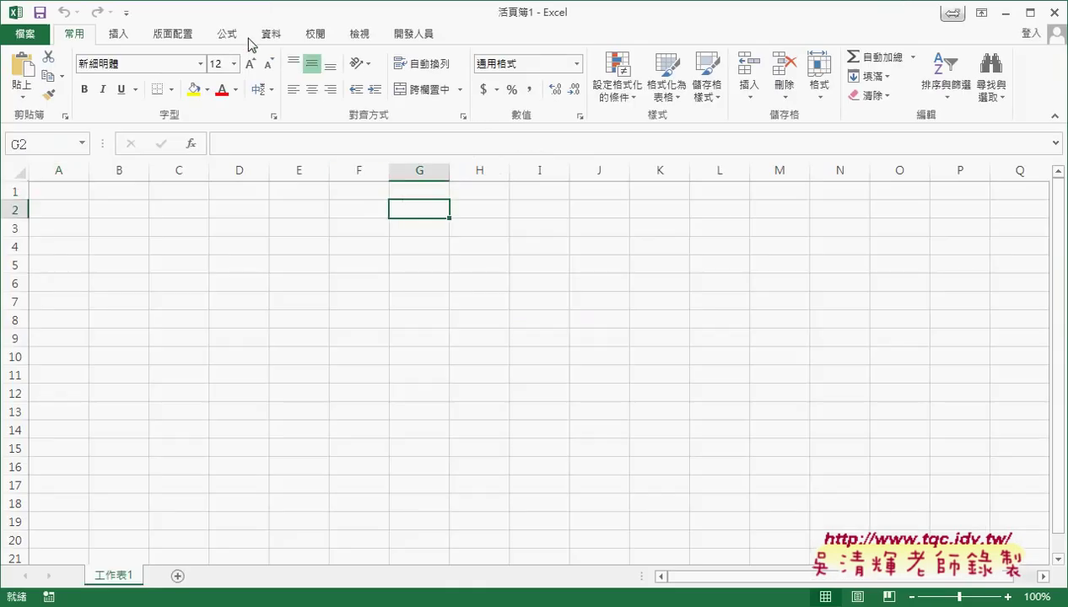
{"action": "left_click", "coordinate": [271, 38]}
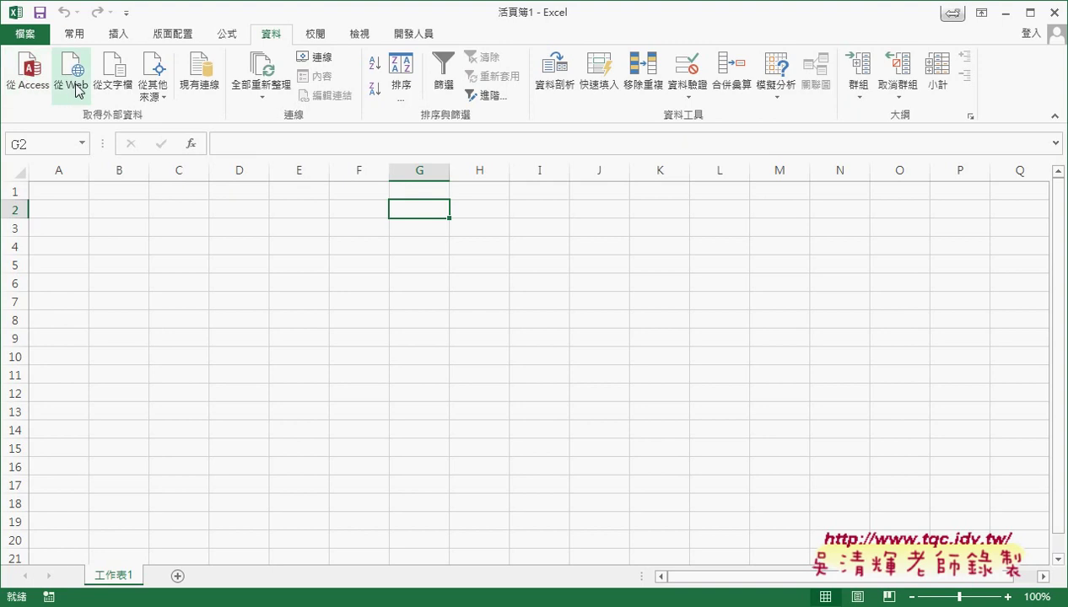
{"action": "left_click", "coordinate": [76, 84]}
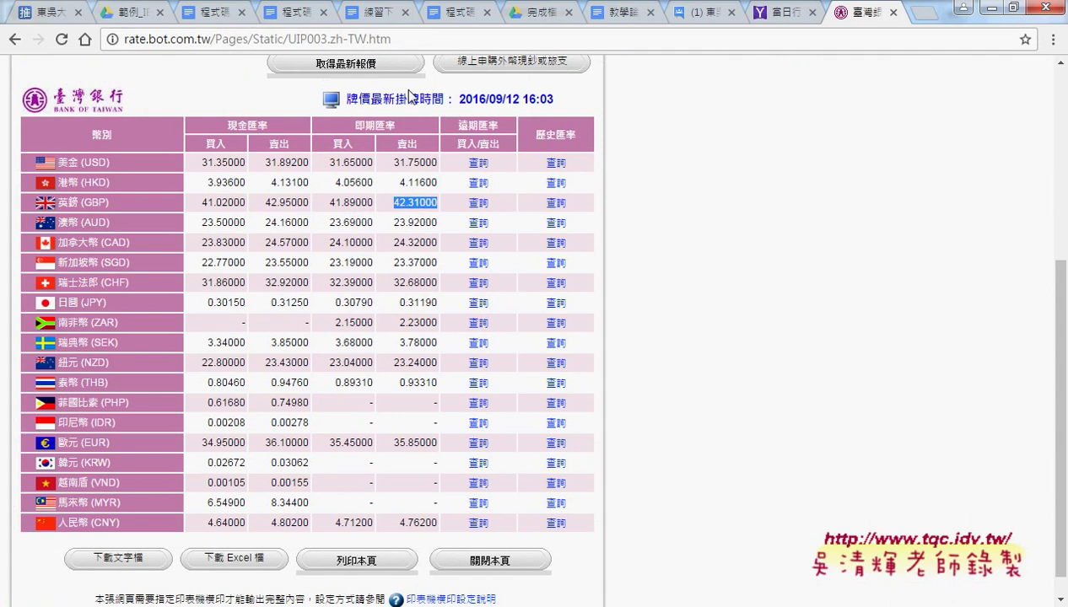
- Load the copied rate.bot.com.tw page address in the New Web Query window
{"action": "left_click", "coordinate": [396, 41]}
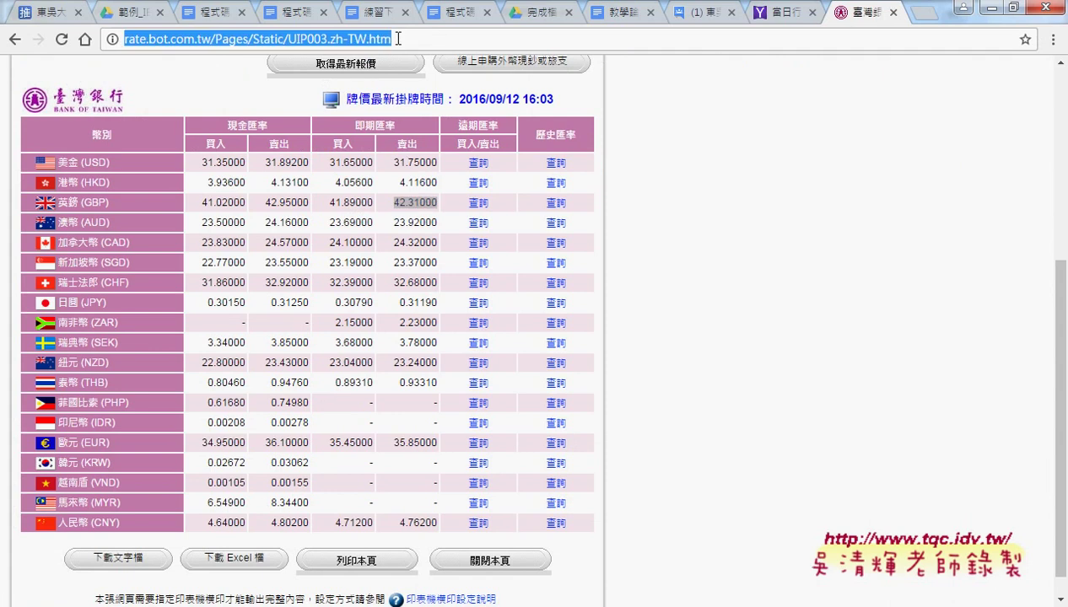
{"action": "right_click", "coordinate": [401, 44]}
{"action": "left_click", "coordinate": [436, 100]}
{"action": "key", "text": "alt+Tab"}
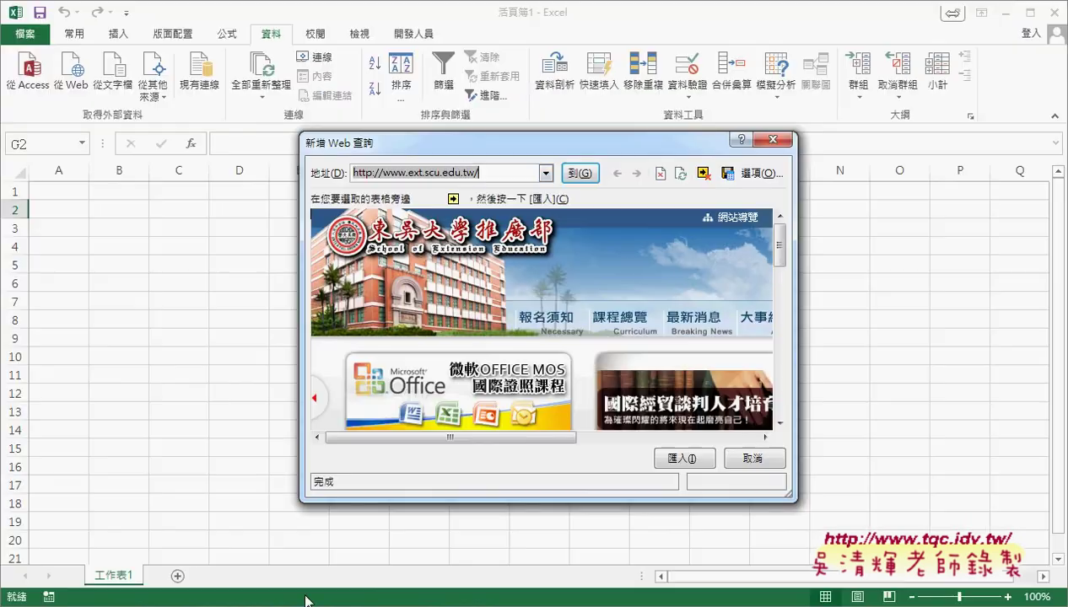
{"action": "left_click", "coordinate": [447, 173]}
{"action": "right_click", "coordinate": [473, 173]}
{"action": "left_click", "coordinate": [506, 217]}
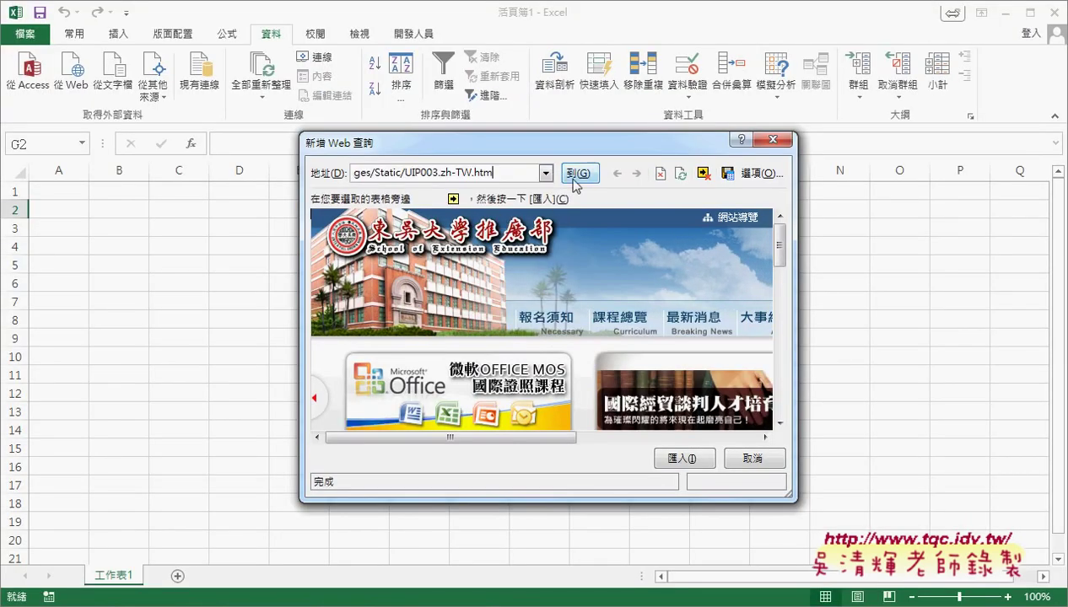
{"action": "left_click", "coordinate": [575, 174]}
- Enlarge the query window, mark the exchange-rate table and import it
{"action": "left_click_drag", "start_coordinate": [572, 147], "coordinate": [497, 77]}
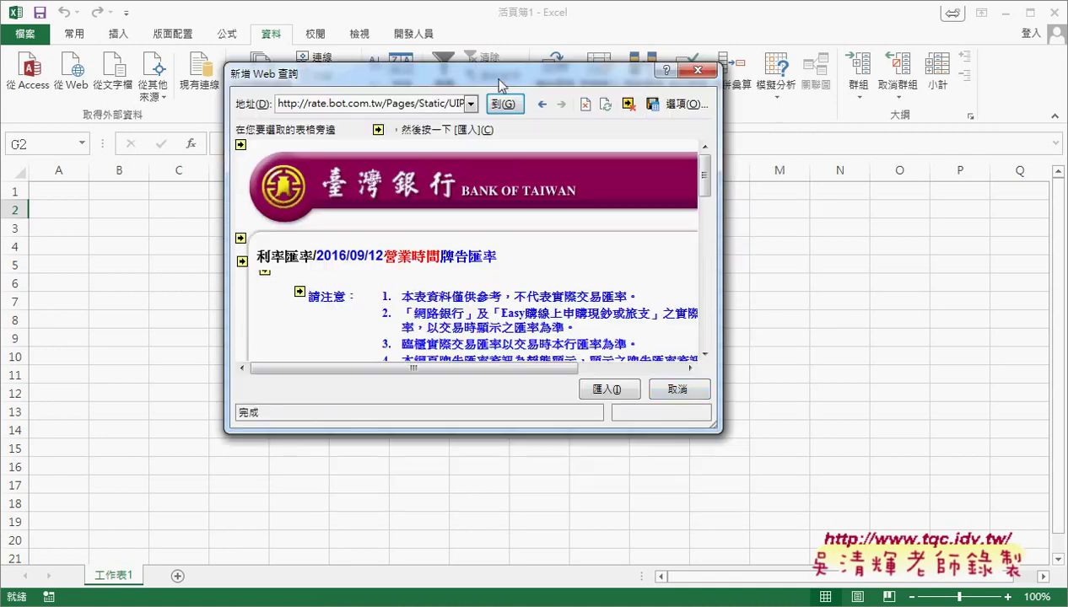
{"action": "left_click_drag", "start_coordinate": [714, 429], "coordinate": [958, 563]}
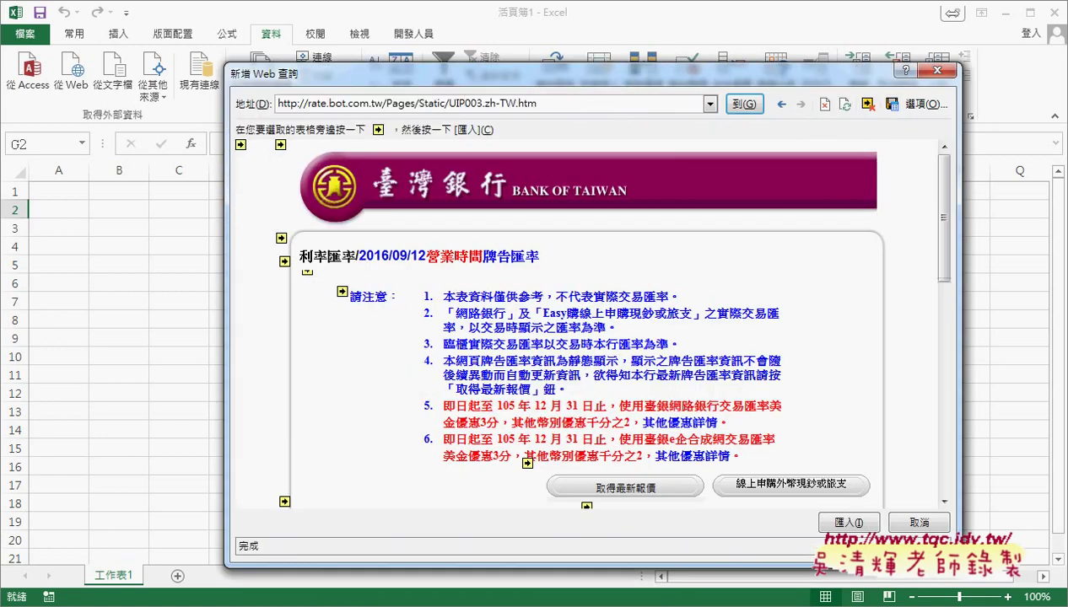
{"action": "scroll", "coordinate": [727, 299], "scroll_direction": "down", "scroll_amount": 2}
{"action": "scroll", "coordinate": [727, 300], "scroll_direction": "down", "scroll_amount": 2}
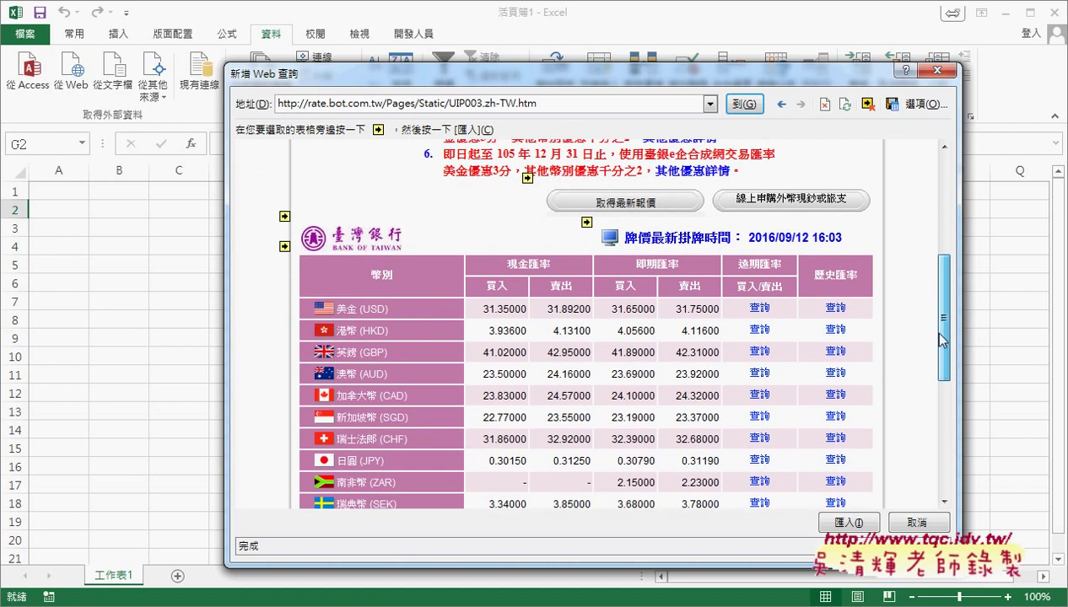
{"action": "left_click", "coordinate": [285, 247]}
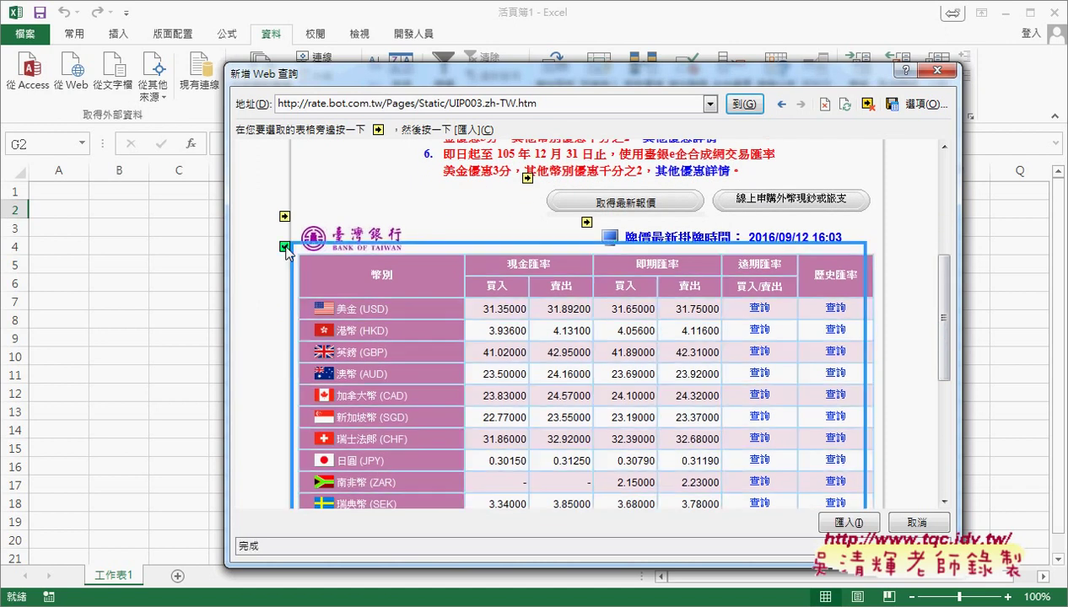
{"action": "left_click", "coordinate": [848, 521]}
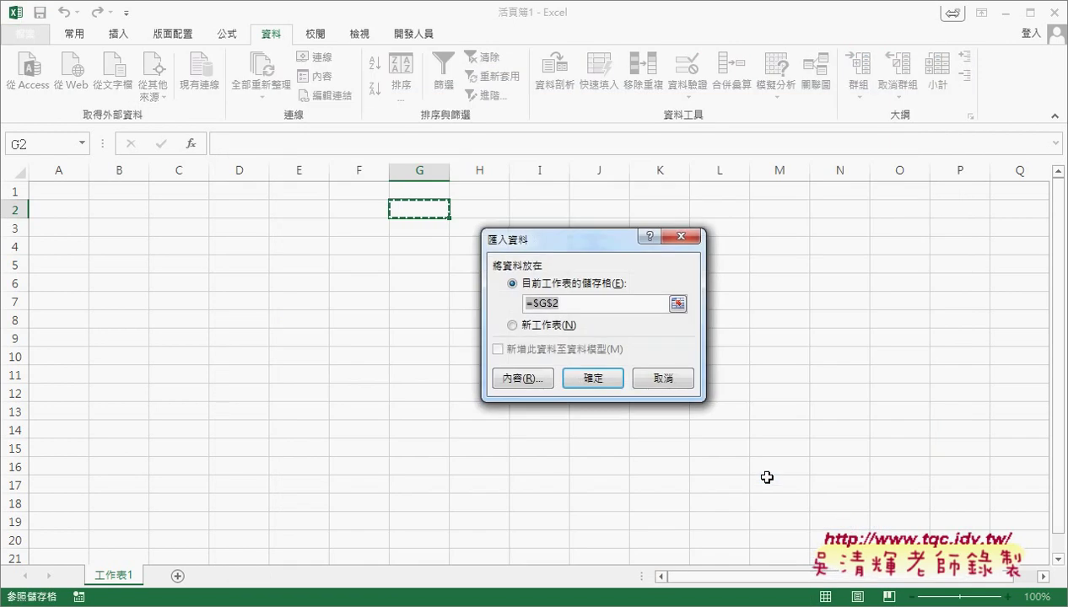
- Place the imported rates at 工作表1!$A$1, then open the VBA editor and its MSDN help
{"action": "left_click", "coordinate": [59, 192]}
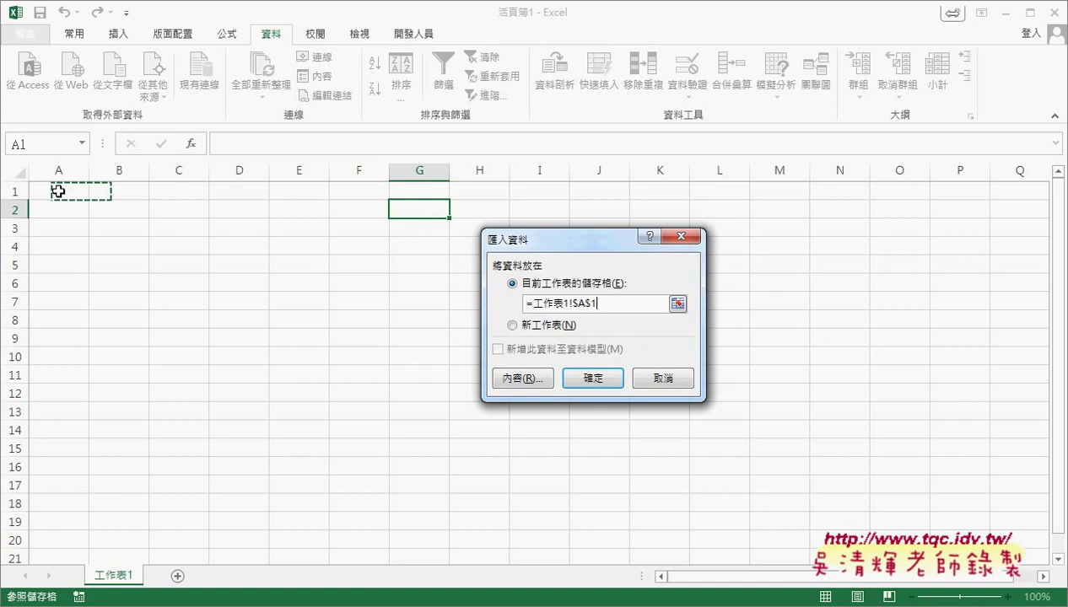
{"action": "left_click", "coordinate": [595, 380]}
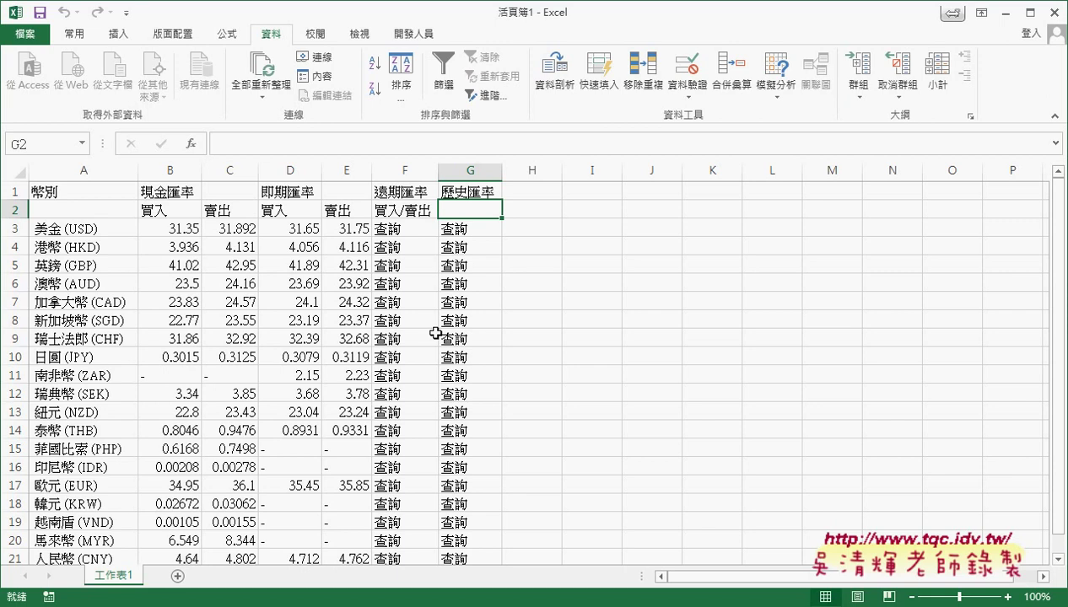
{"action": "left_click", "coordinate": [416, 33]}
{"action": "left_click", "coordinate": [32, 72]}
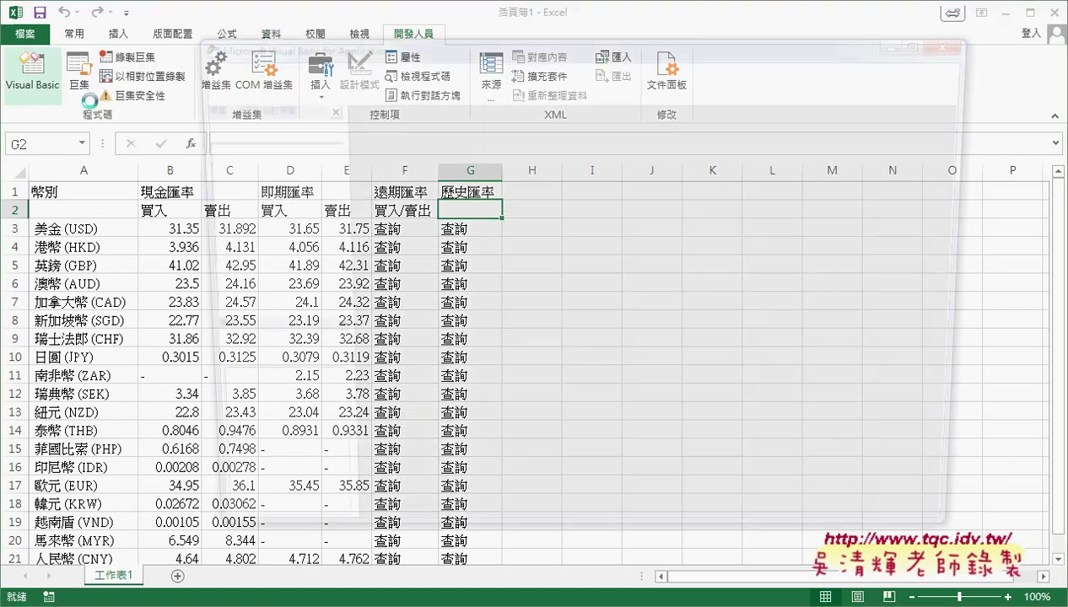
{"action": "left_click", "coordinate": [562, 88]}
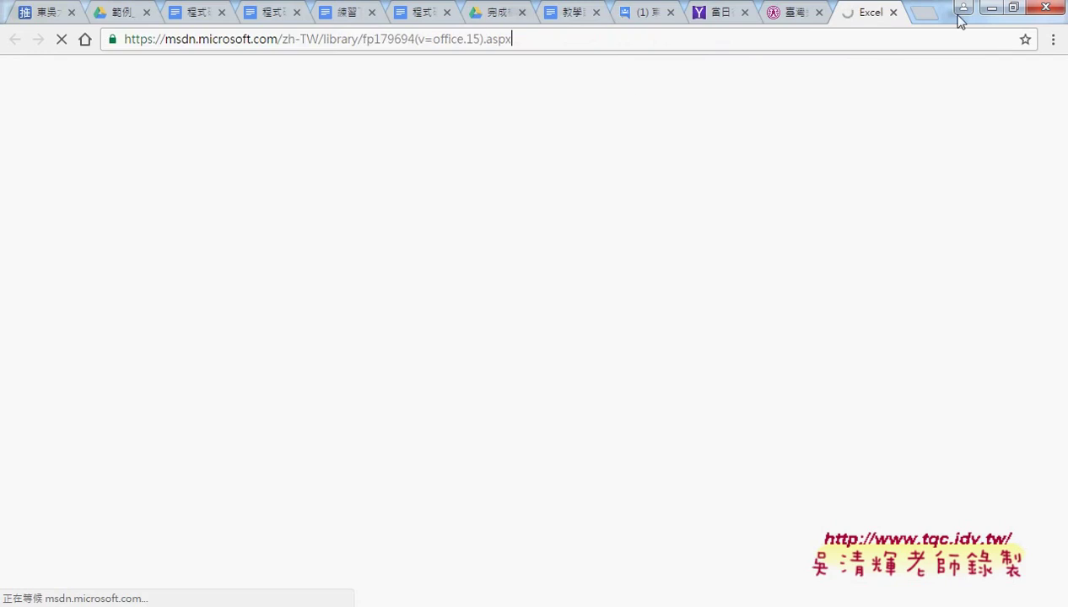
{"action": "left_click", "coordinate": [984, 10]}
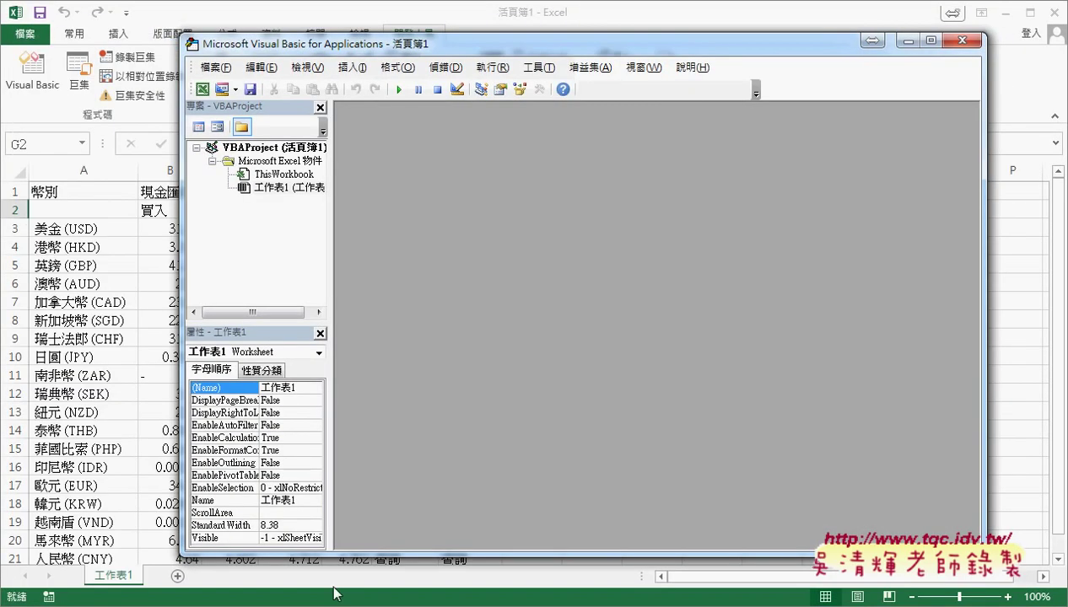
{"action": "key", "text": "alt+Tab"}
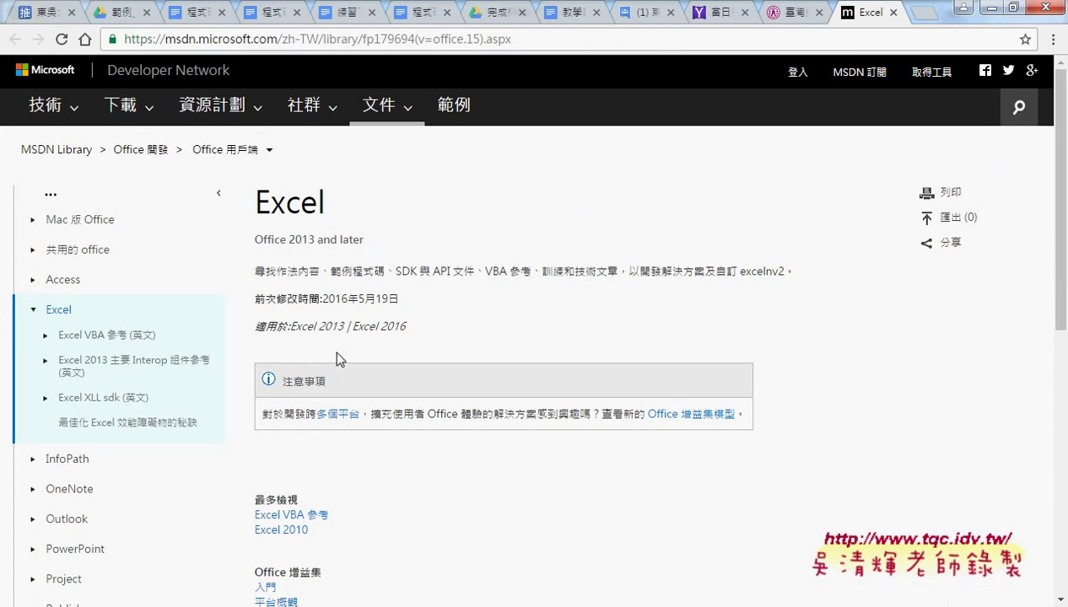
- Go to the Excel VBA 參考 object model page and type application into the site search
{"action": "scroll", "coordinate": [336, 353], "scroll_direction": "down", "scroll_amount": 1}
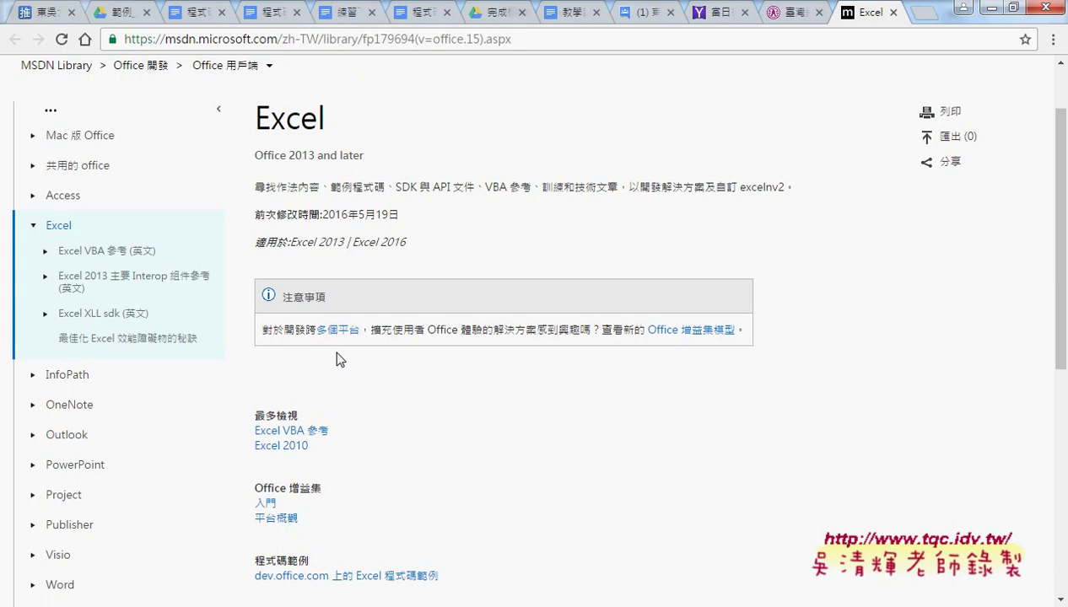
{"action": "left_click", "coordinate": [134, 253]}
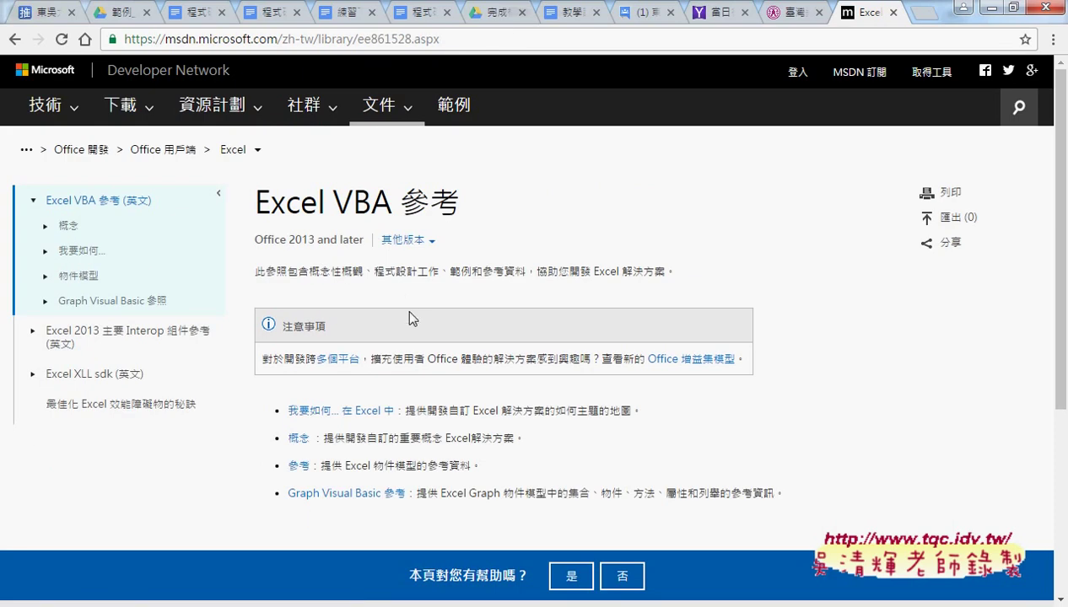
{"action": "left_click", "coordinate": [300, 466]}
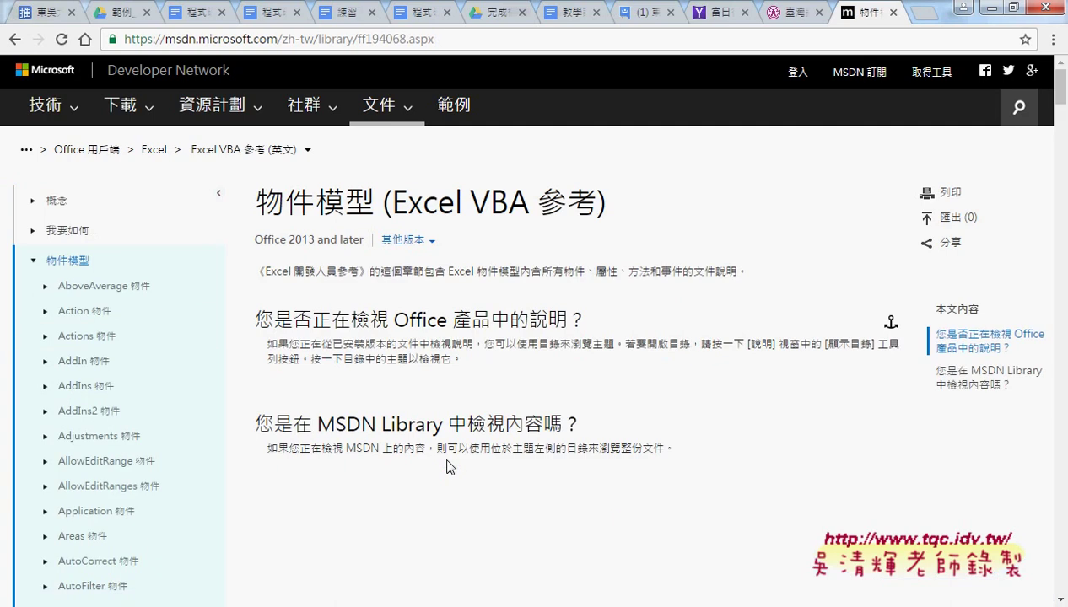
{"action": "left_click", "coordinate": [1019, 107]}
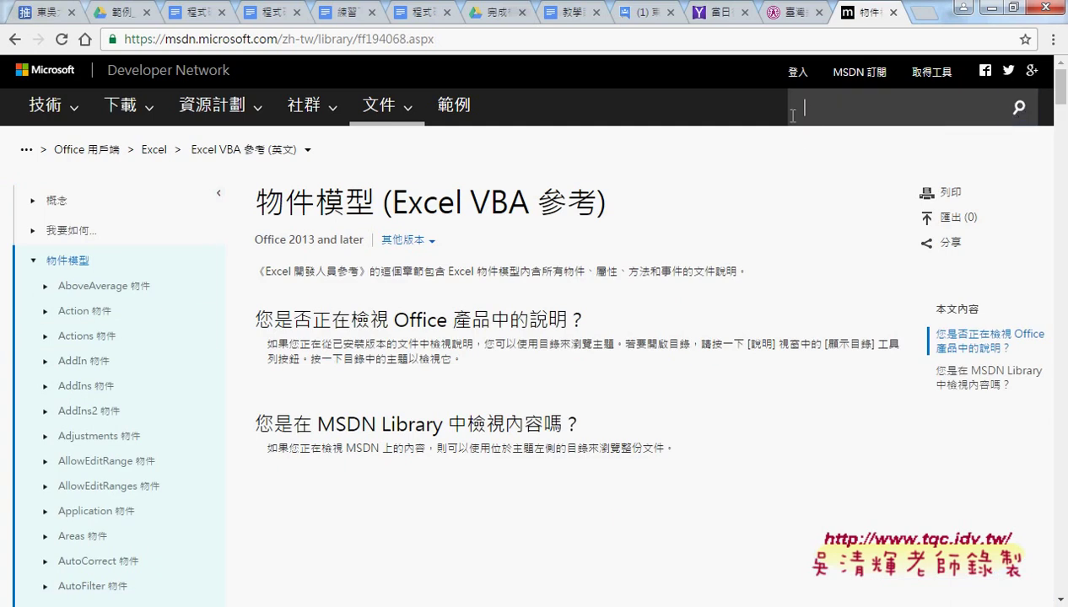
{"action": "type", "text": "a"}
{"action": "type", "text": "ppli"}
{"action": "type", "text": "ca"}
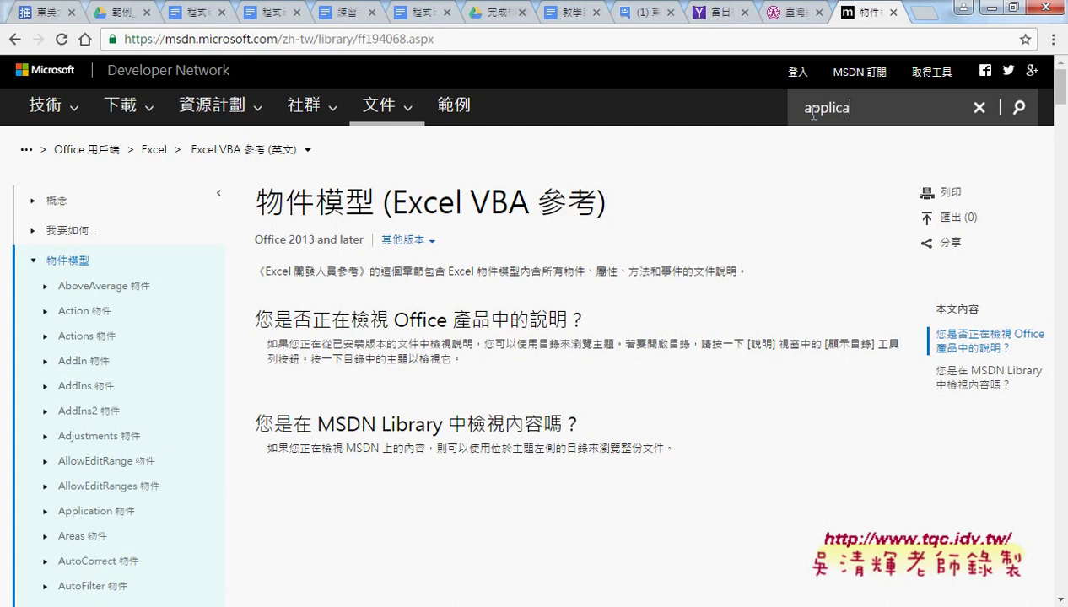
{"action": "type", "text": "tion"}
- Search MSDN for application and browse the Application 類別 (System.Windows) page
{"action": "key", "text": "Return"}
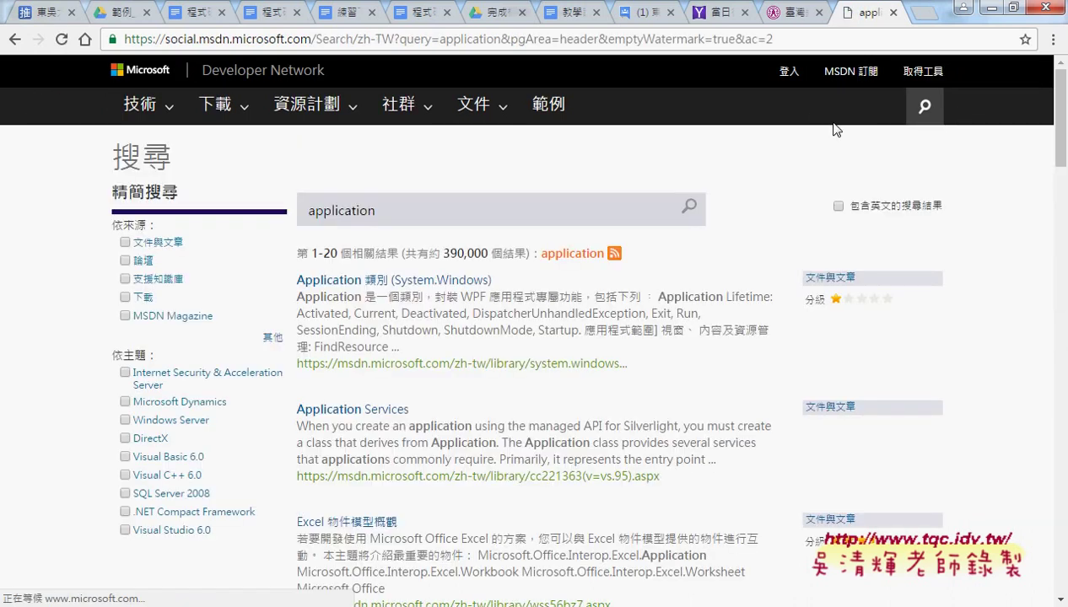
{"action": "scroll", "coordinate": [766, 233], "scroll_direction": "down", "scroll_amount": 1}
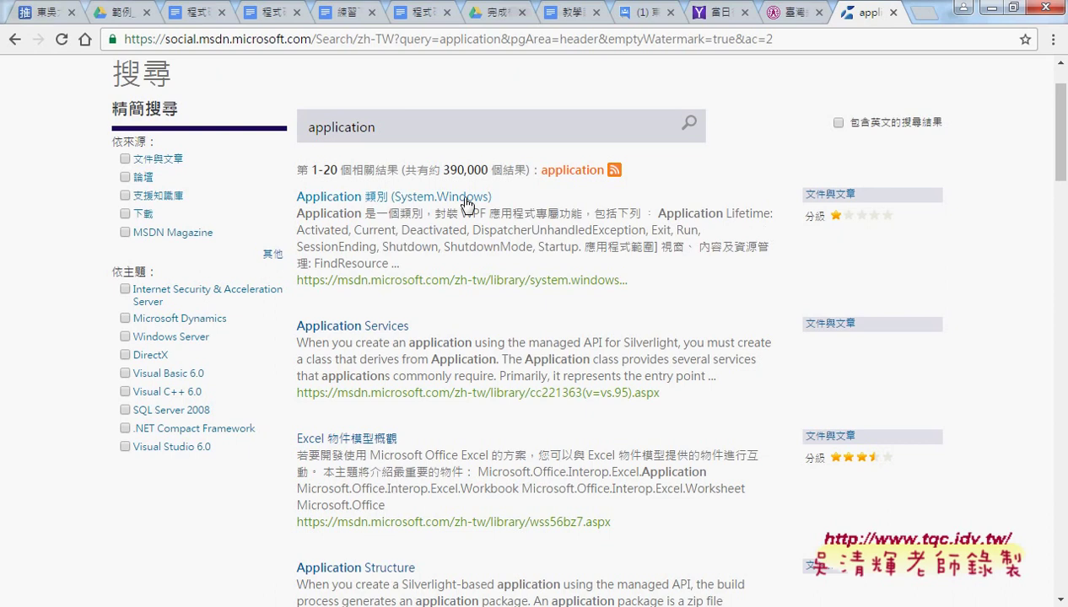
{"action": "scroll", "coordinate": [465, 204], "scroll_direction": "down", "scroll_amount": 2}
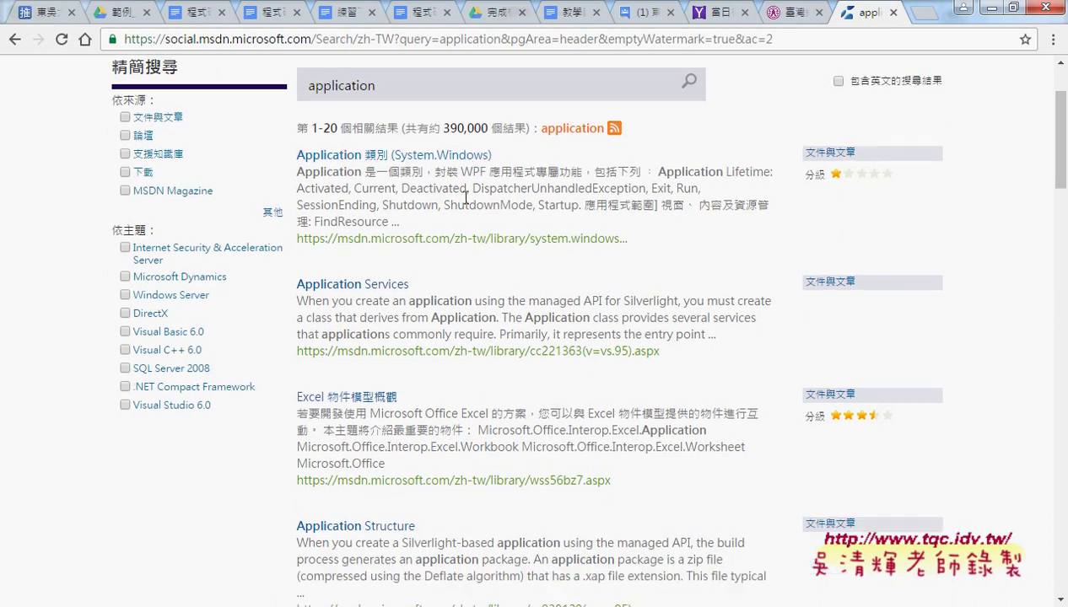
{"action": "scroll", "coordinate": [465, 204], "scroll_direction": "up", "scroll_amount": 2}
{"action": "key", "text": "F5"}
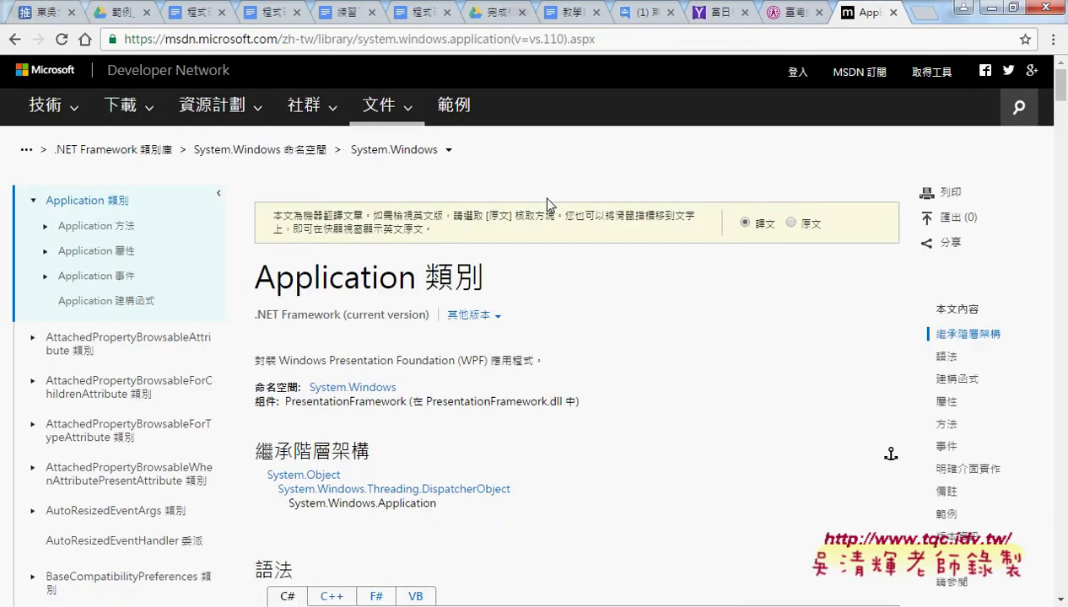
{"action": "scroll", "coordinate": [654, 268], "scroll_direction": "down", "scroll_amount": 1}
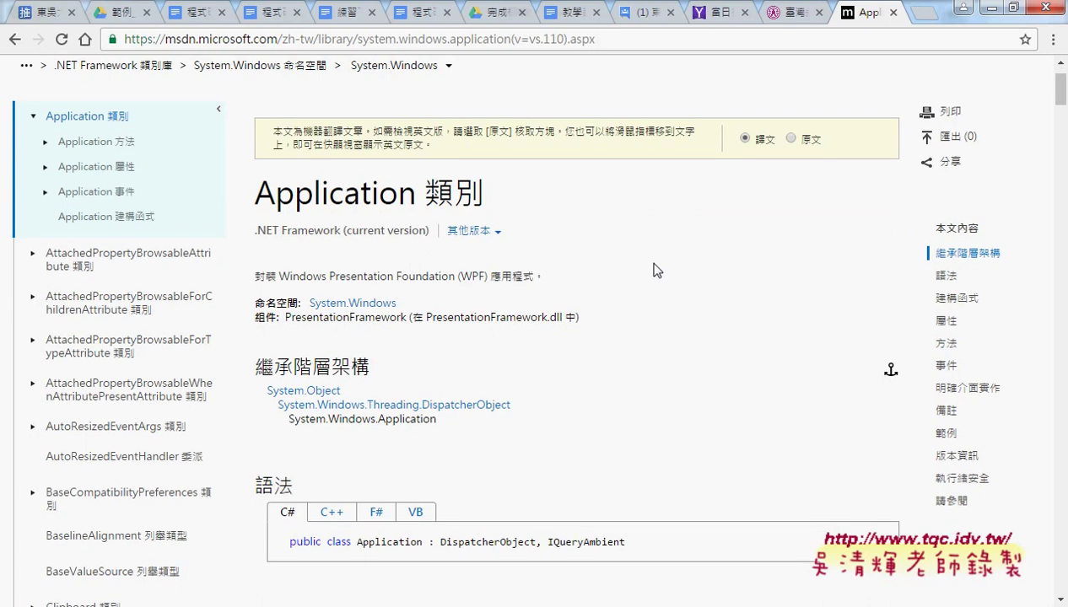
{"action": "scroll", "coordinate": [657, 270], "scroll_direction": "down", "scroll_amount": 1}
{"action": "scroll", "coordinate": [517, 419], "scroll_direction": "down", "scroll_amount": 1}
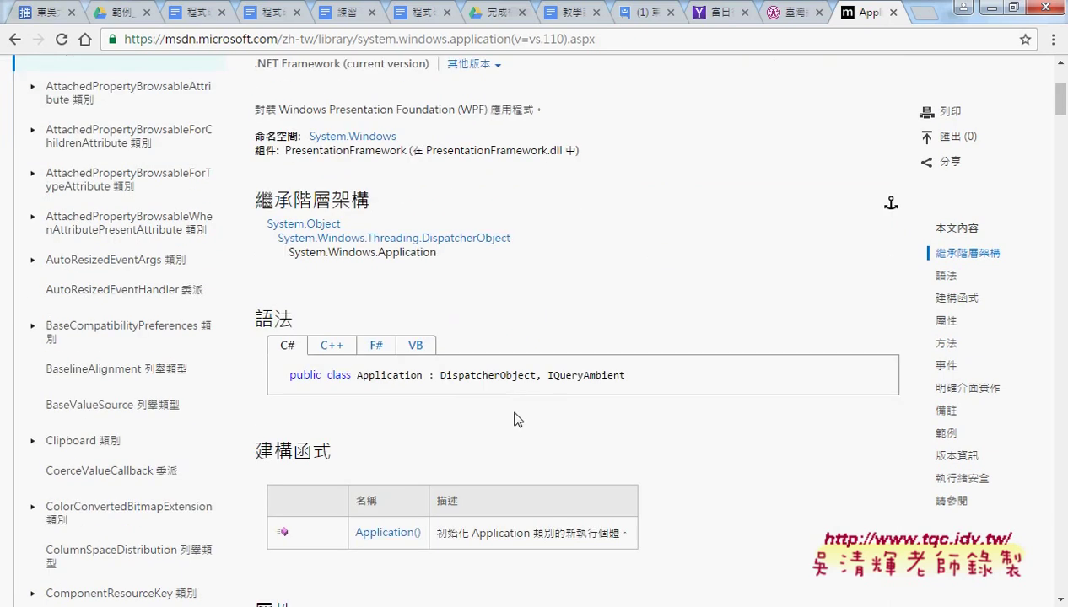
{"action": "scroll", "coordinate": [517, 419], "scroll_direction": "down", "scroll_amount": 1}
{"action": "scroll", "coordinate": [517, 419], "scroll_direction": "up", "scroll_amount": 3}
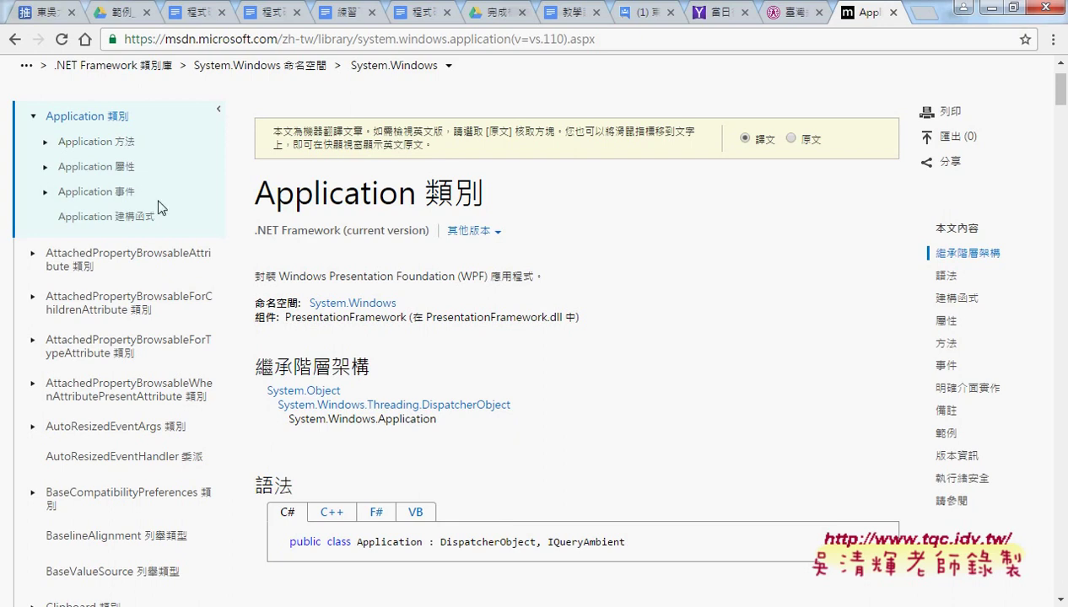
{"action": "left_click", "coordinate": [126, 142]}
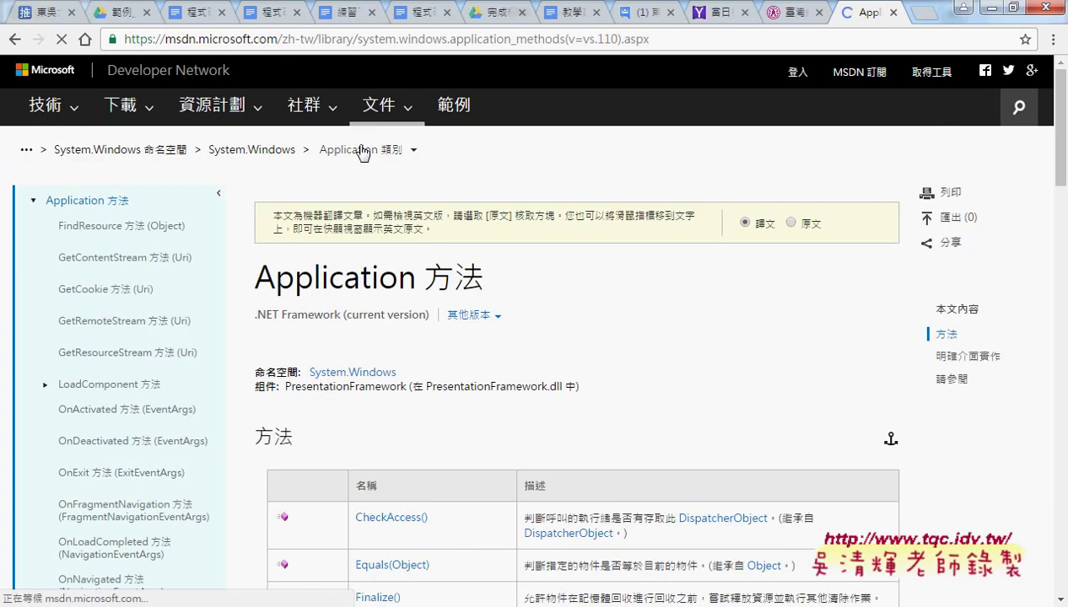
{"action": "scroll", "coordinate": [582, 303], "scroll_direction": "down", "scroll_amount": 1}
{"action": "scroll", "coordinate": [582, 303], "scroll_direction": "down", "scroll_amount": 3}
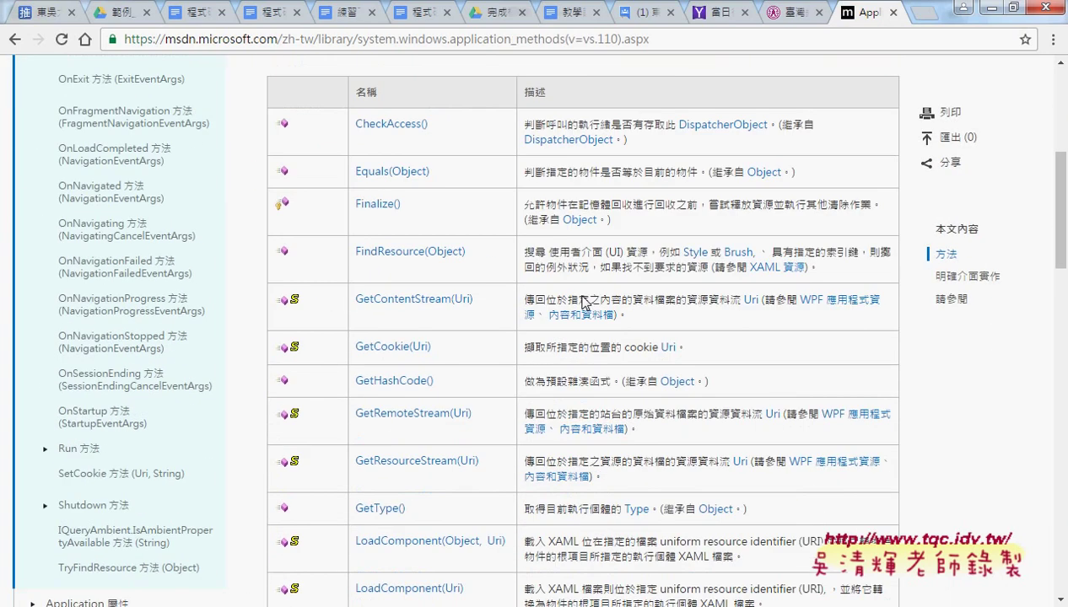
{"action": "scroll", "coordinate": [582, 302], "scroll_direction": "down", "scroll_amount": 1}
{"action": "scroll", "coordinate": [467, 395], "scroll_direction": "down", "scroll_amount": 3}
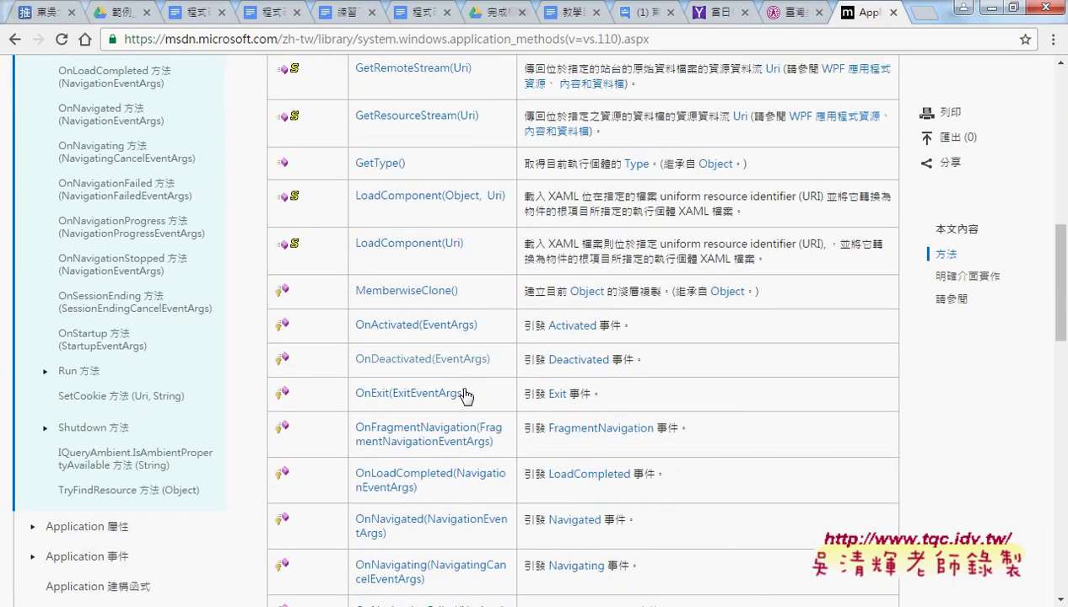
{"action": "scroll", "coordinate": [466, 394], "scroll_direction": "down", "scroll_amount": 1}
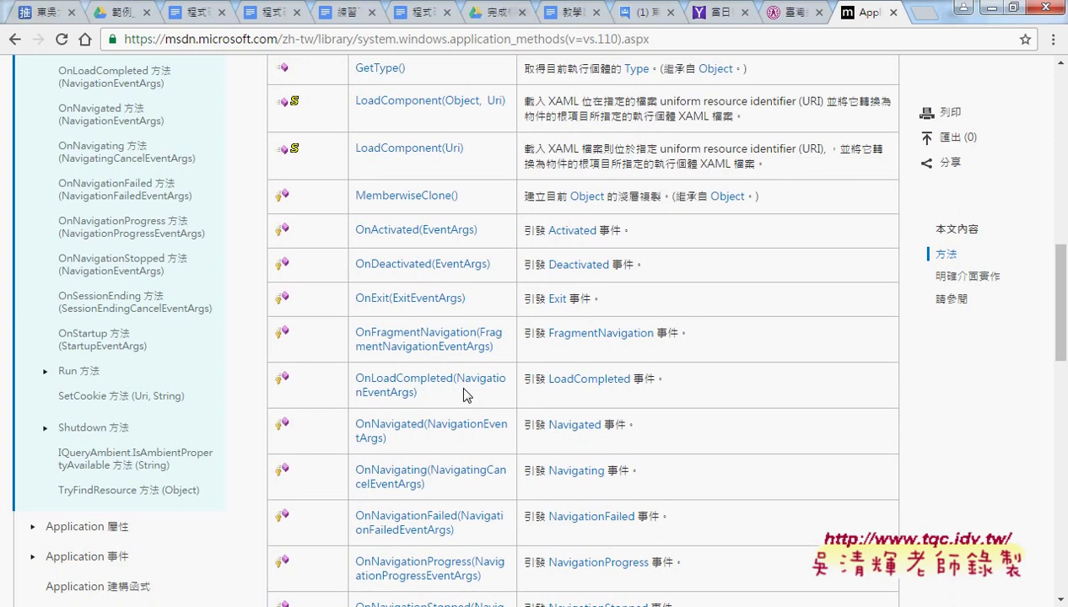
{"action": "scroll", "coordinate": [463, 395], "scroll_direction": "down", "scroll_amount": 3}
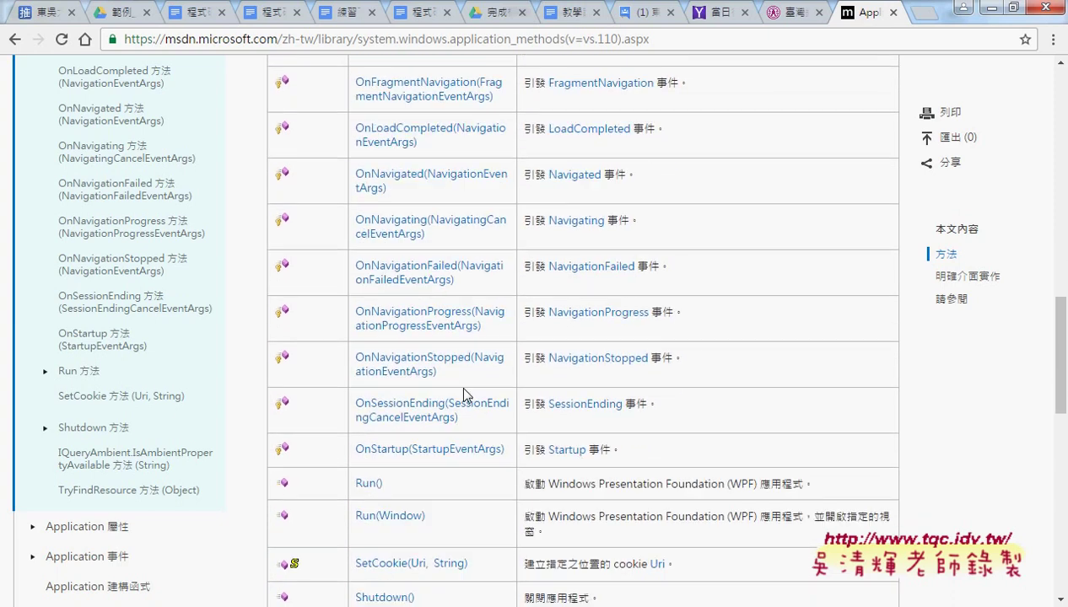
{"action": "scroll", "coordinate": [463, 394], "scroll_direction": "up", "scroll_amount": 1}
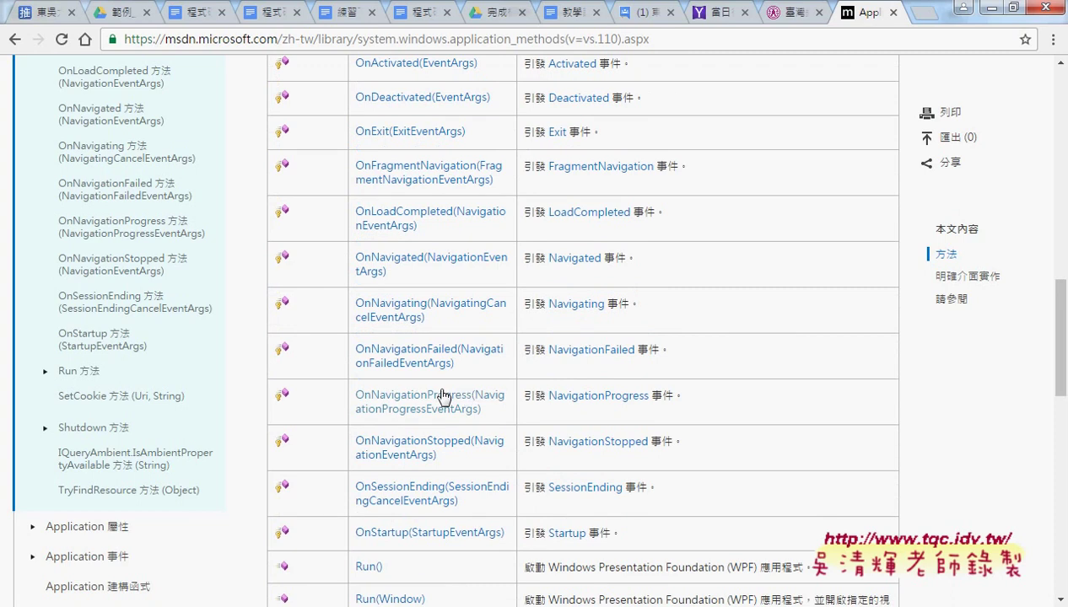
{"action": "scroll", "coordinate": [230, 405], "scroll_direction": "down", "scroll_amount": 1}
{"action": "scroll", "coordinate": [231, 406], "scroll_direction": "up", "scroll_amount": 2}
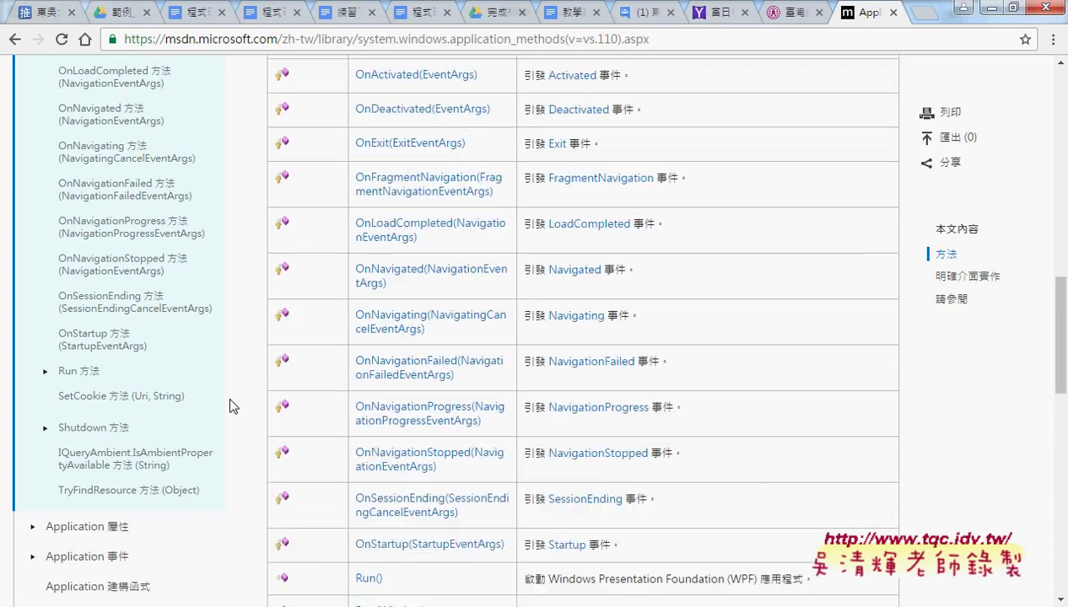
{"action": "scroll", "coordinate": [270, 405], "scroll_direction": "up", "scroll_amount": 1}
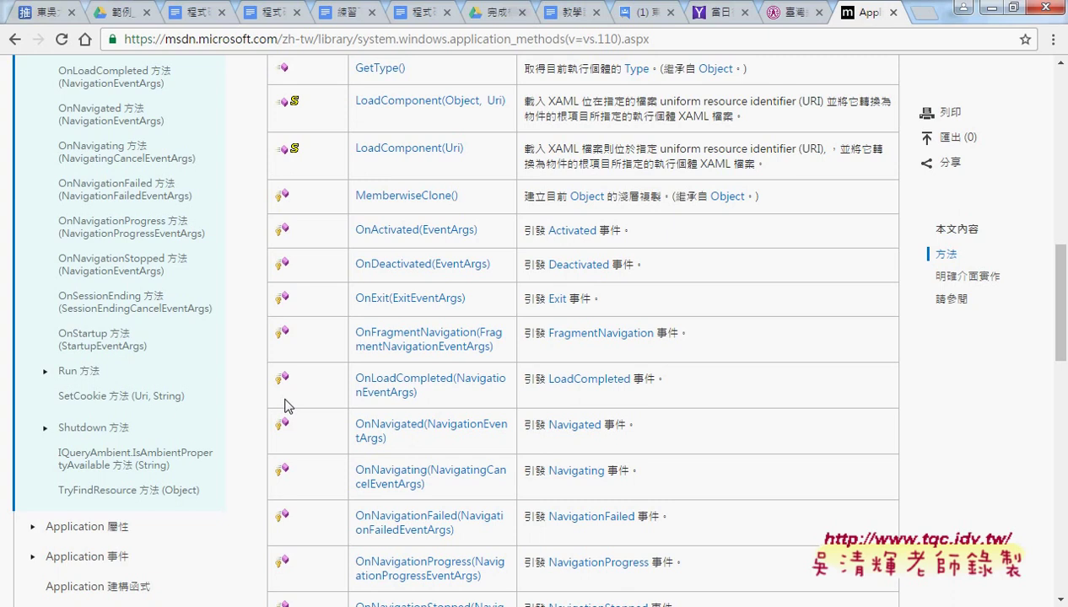
{"action": "scroll", "coordinate": [284, 406], "scroll_direction": "up", "scroll_amount": 3}
{"action": "scroll", "coordinate": [284, 405], "scroll_direction": "up", "scroll_amount": 3}
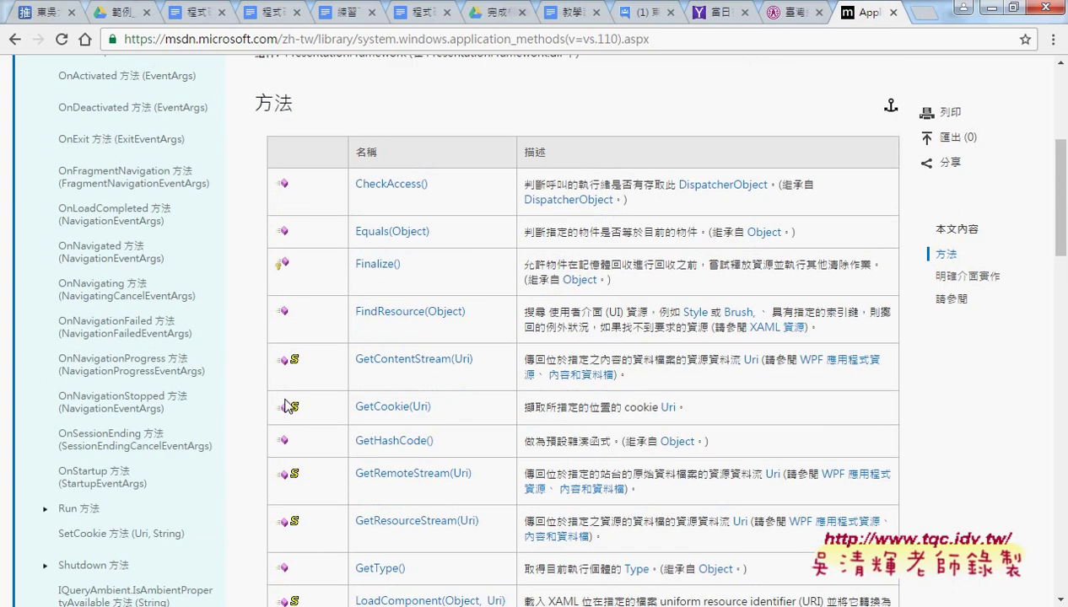
{"action": "scroll", "coordinate": [295, 233], "scroll_direction": "up", "scroll_amount": 2}
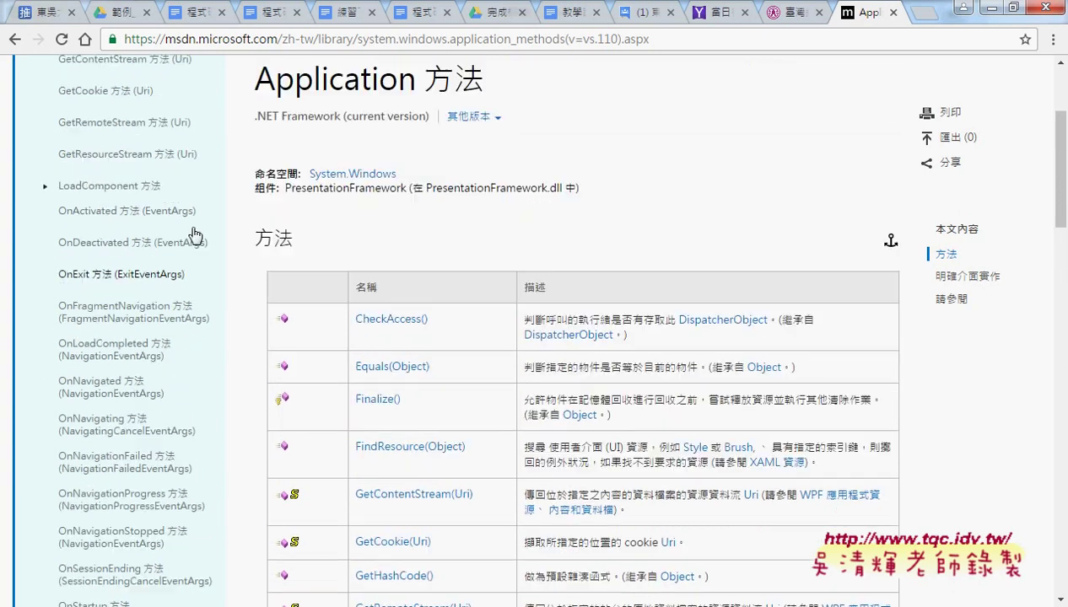
{"action": "scroll", "coordinate": [179, 231], "scroll_direction": "up", "scroll_amount": 2}
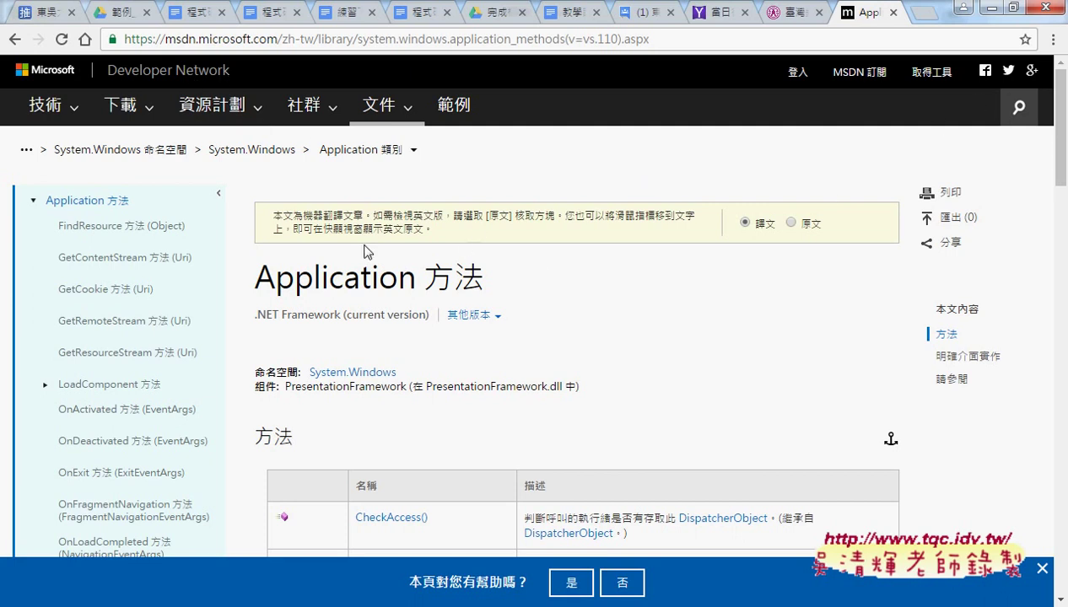
- Search MSDN for 'VBA Application' using the word copied from the page title
{"action": "left_click_drag", "start_coordinate": [253, 280], "coordinate": [415, 278]}
{"action": "left_click", "coordinate": [411, 278]}
{"action": "left_click_drag", "start_coordinate": [258, 279], "coordinate": [415, 279]}
{"action": "key", "text": "ctrl+c"}
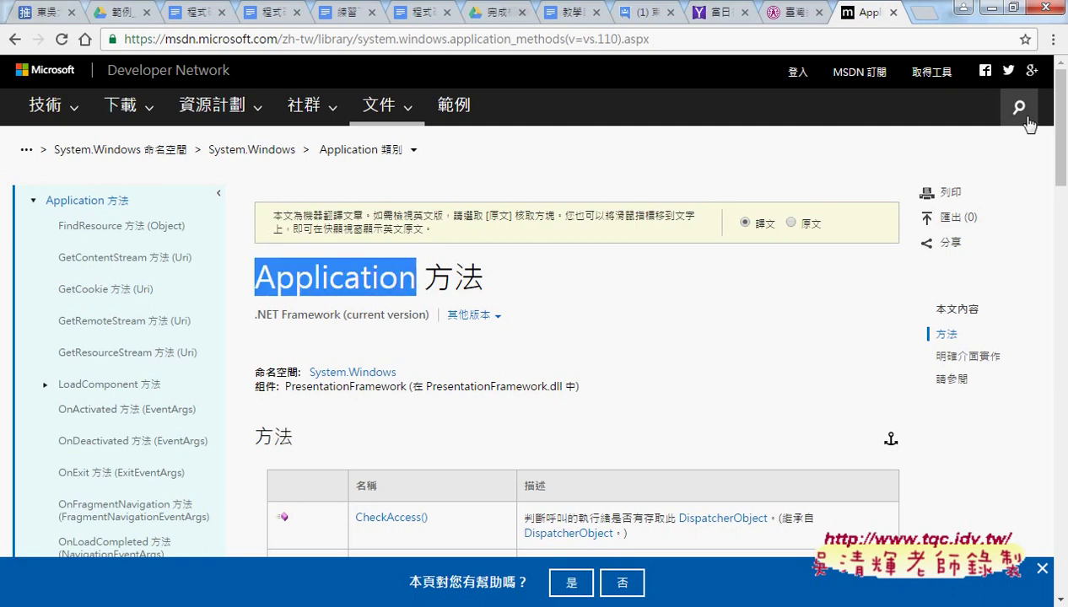
{"action": "left_click", "coordinate": [1019, 108]}
{"action": "key", "text": "ctrl+v"}
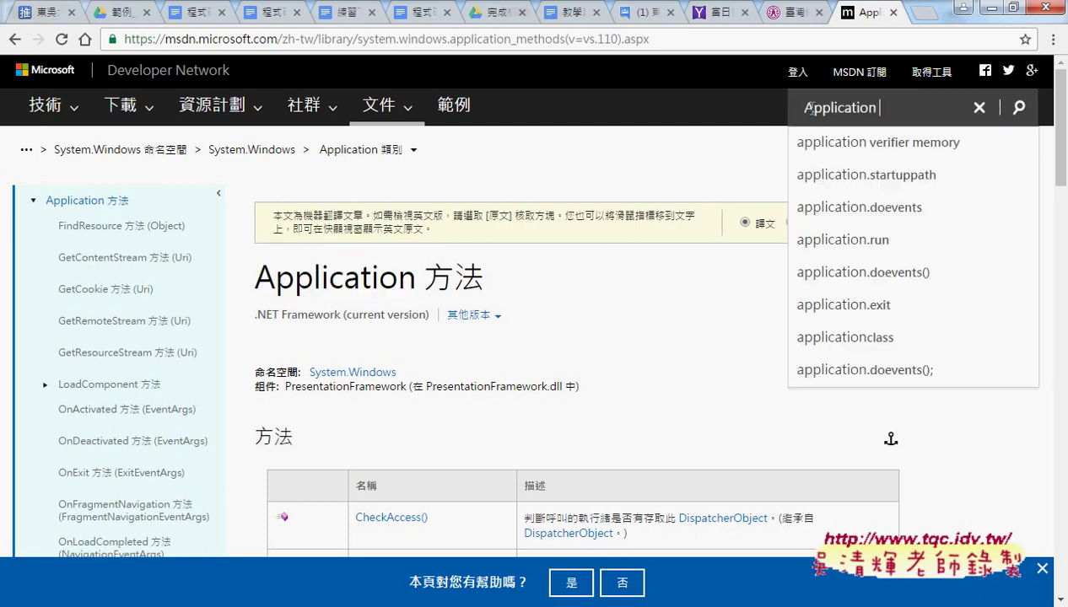
{"action": "left_click", "coordinate": [805, 108]}
{"action": "type", "text": "VB"}
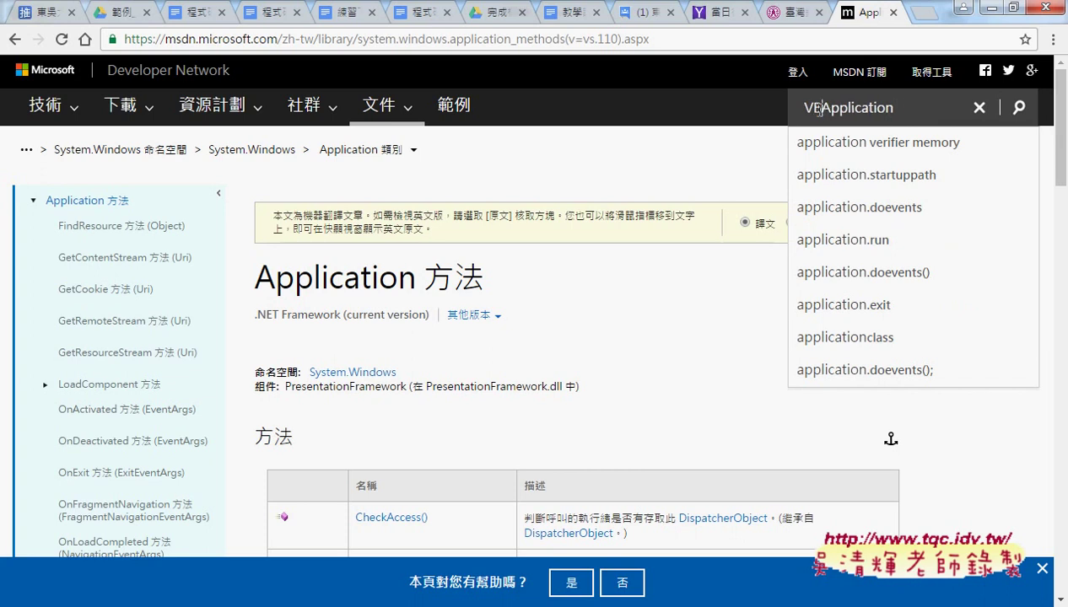
{"action": "type", "text": "EA"}
{"action": "key", "text": "Return"}
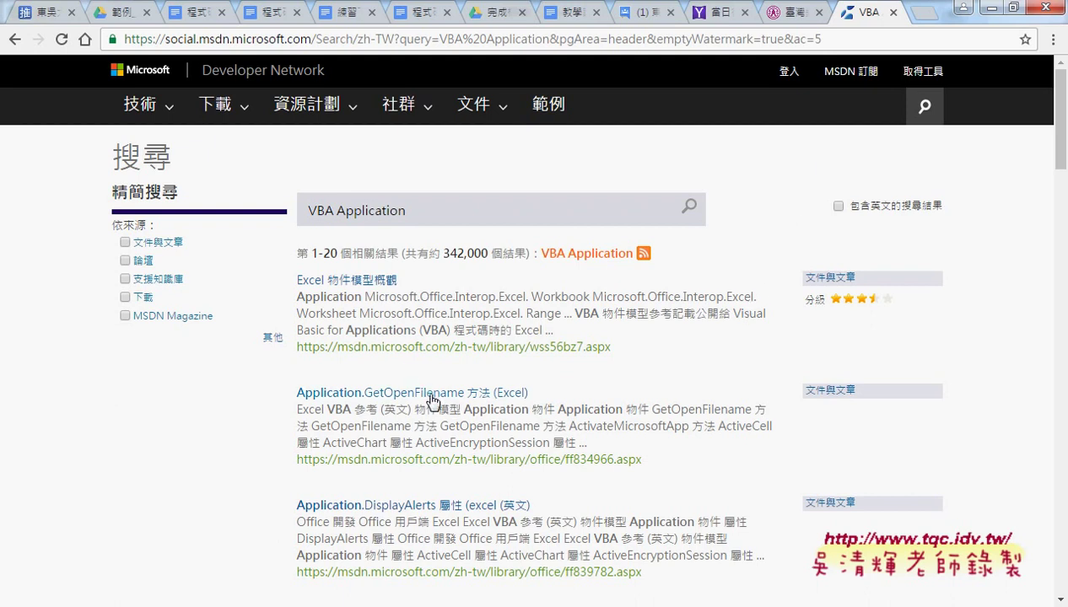
- Reach the Excel Application 物件 page via GetOpenFilename, review it, then minimize the browser
{"action": "left_click", "coordinate": [430, 392]}
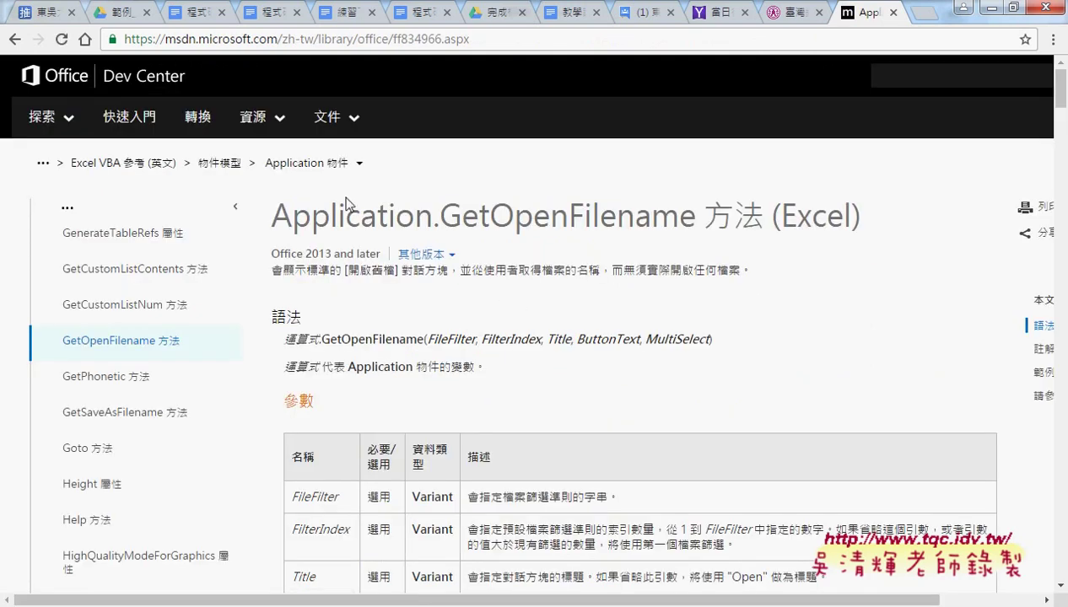
{"action": "left_click", "coordinate": [317, 165]}
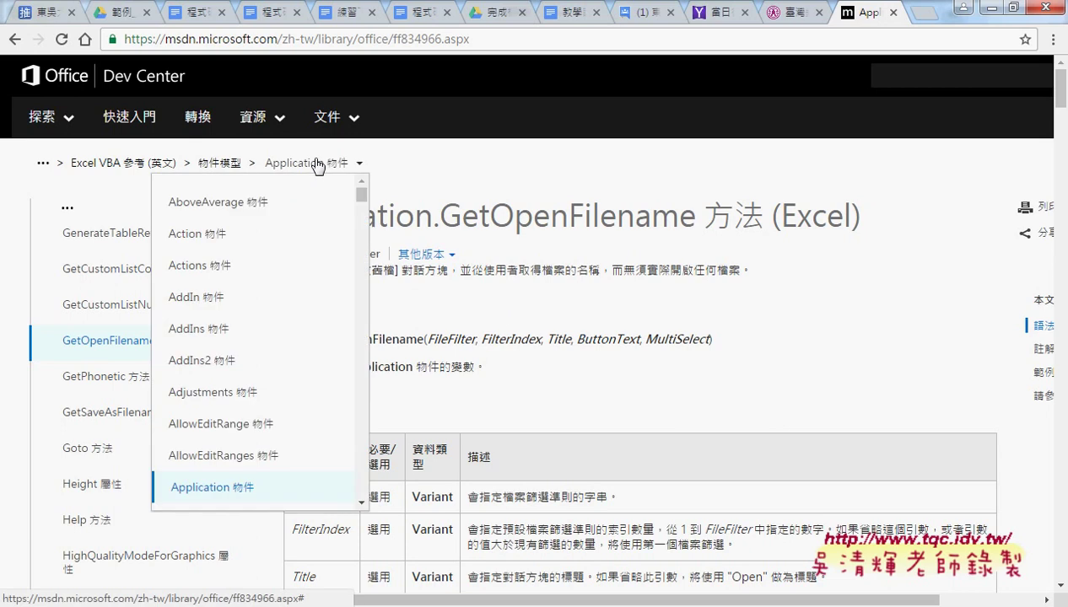
{"action": "left_click", "coordinate": [229, 487]}
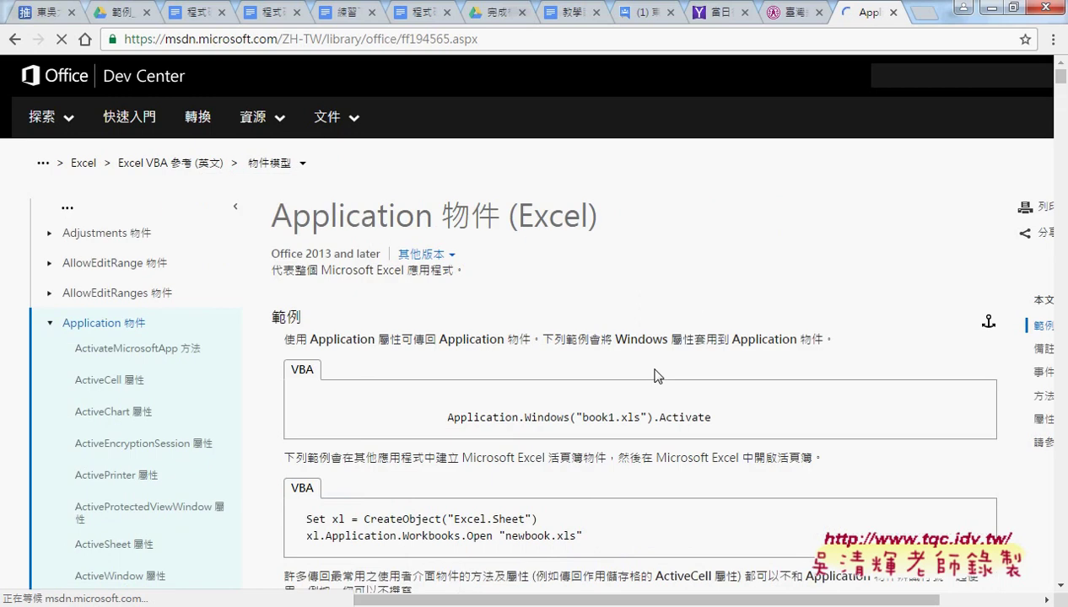
{"action": "scroll", "coordinate": [658, 375], "scroll_direction": "down", "scroll_amount": 3}
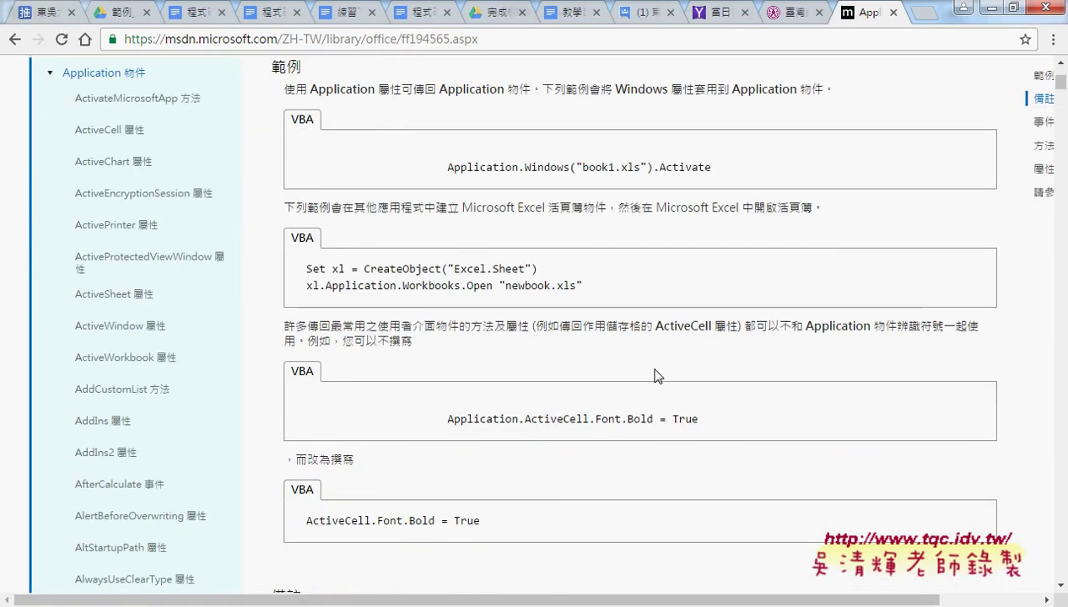
{"action": "scroll", "coordinate": [658, 375], "scroll_direction": "down", "scroll_amount": 2}
{"action": "scroll", "coordinate": [658, 375], "scroll_direction": "down", "scroll_amount": 2}
{"action": "scroll", "coordinate": [658, 375], "scroll_direction": "down", "scroll_amount": 3}
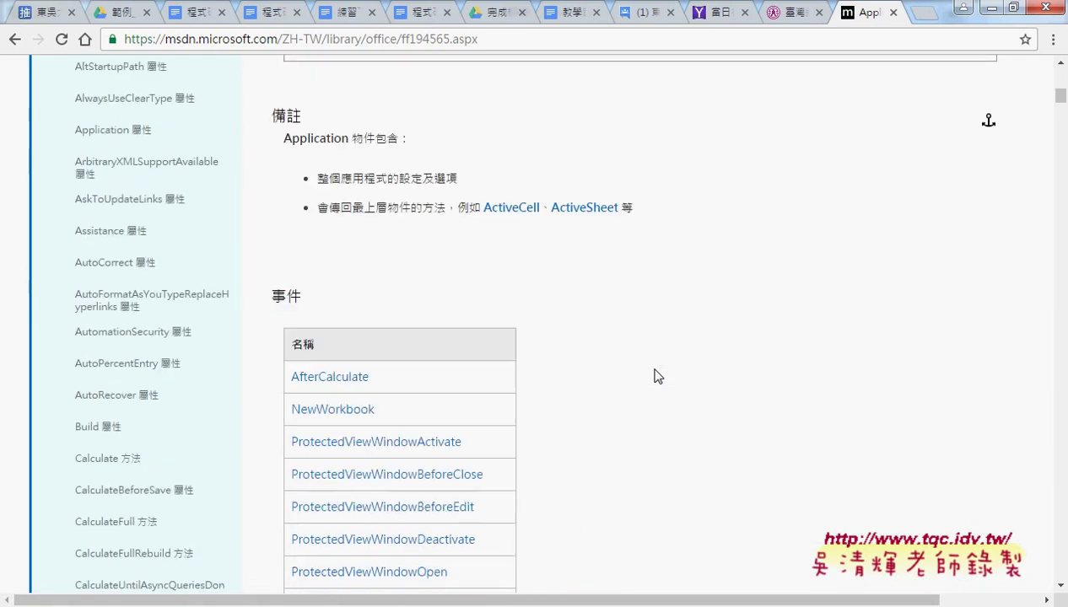
{"action": "scroll", "coordinate": [658, 375], "scroll_direction": "down", "scroll_amount": 1}
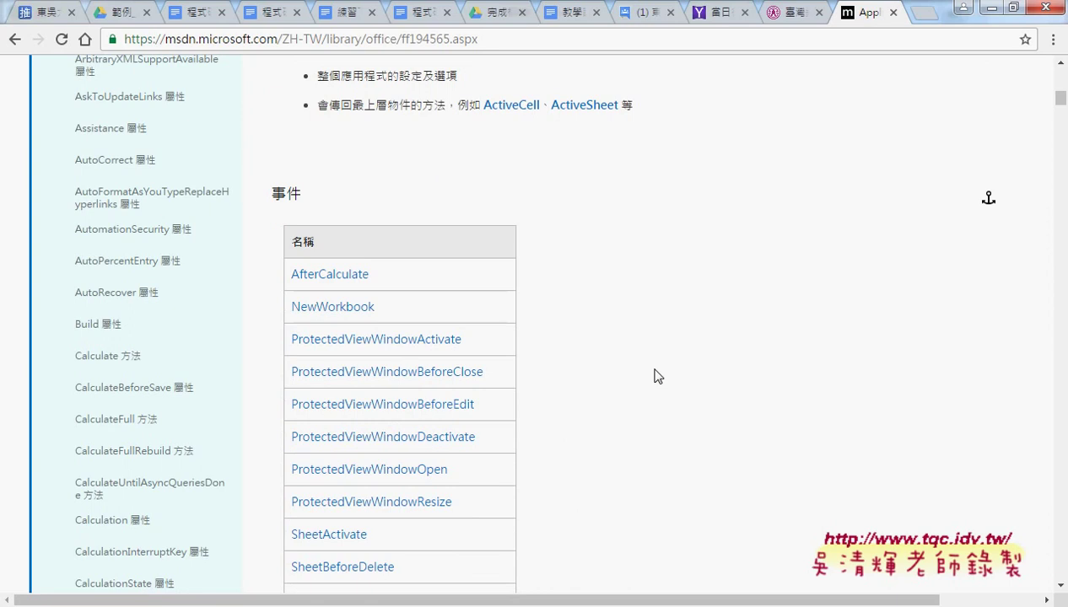
{"action": "left_click", "coordinate": [992, 7]}
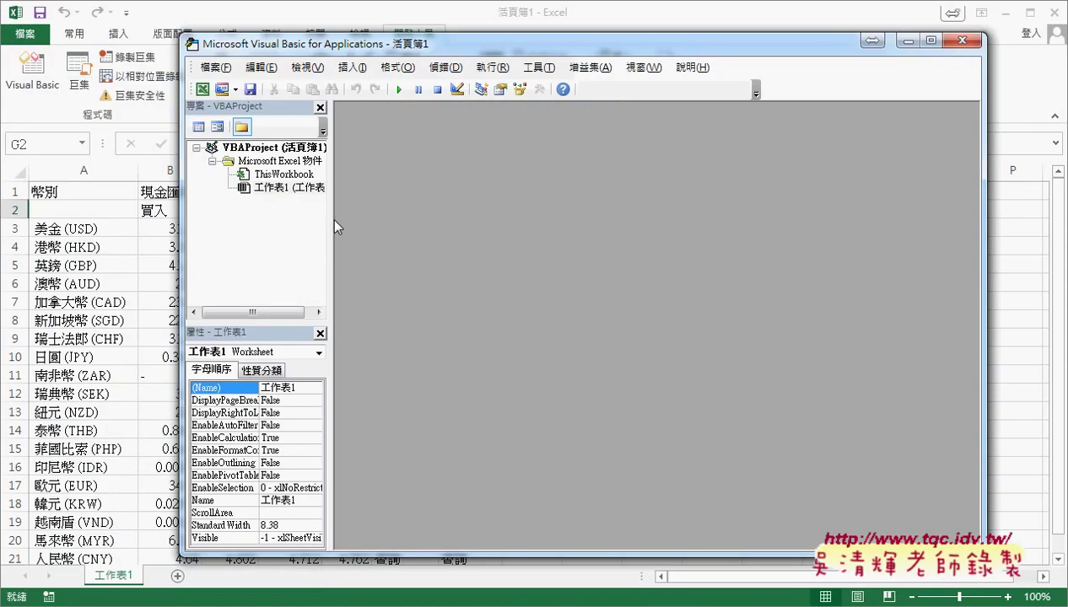
- Widen the VBA editor's Project and Properties panes, then return to the MSDN Application page
{"action": "left_click_drag", "start_coordinate": [329, 220], "coordinate": [368, 221]}
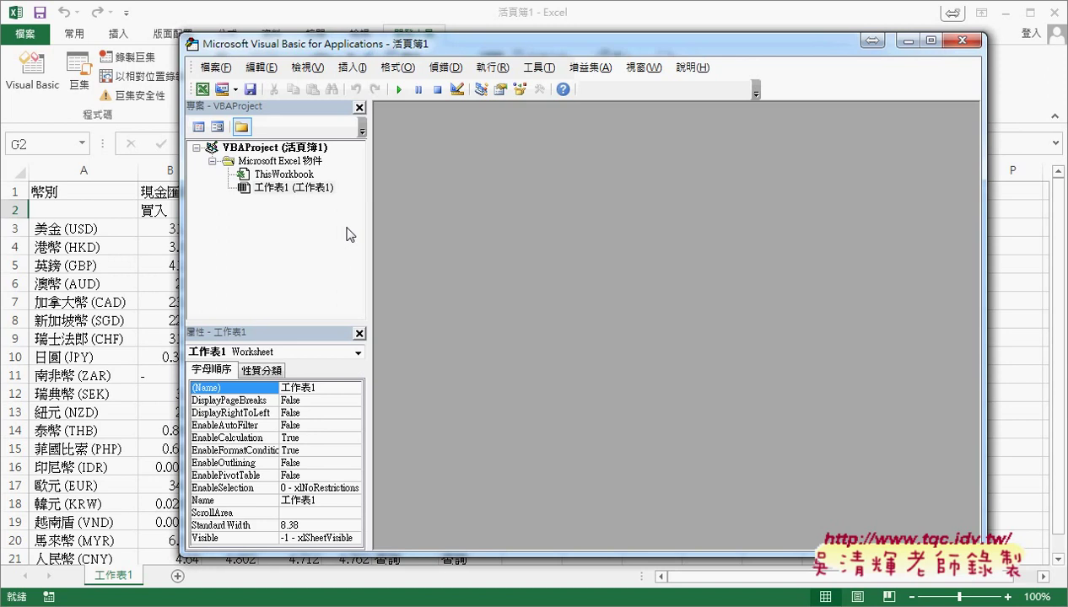
{"action": "mouse_move", "coordinate": [184, 568]}
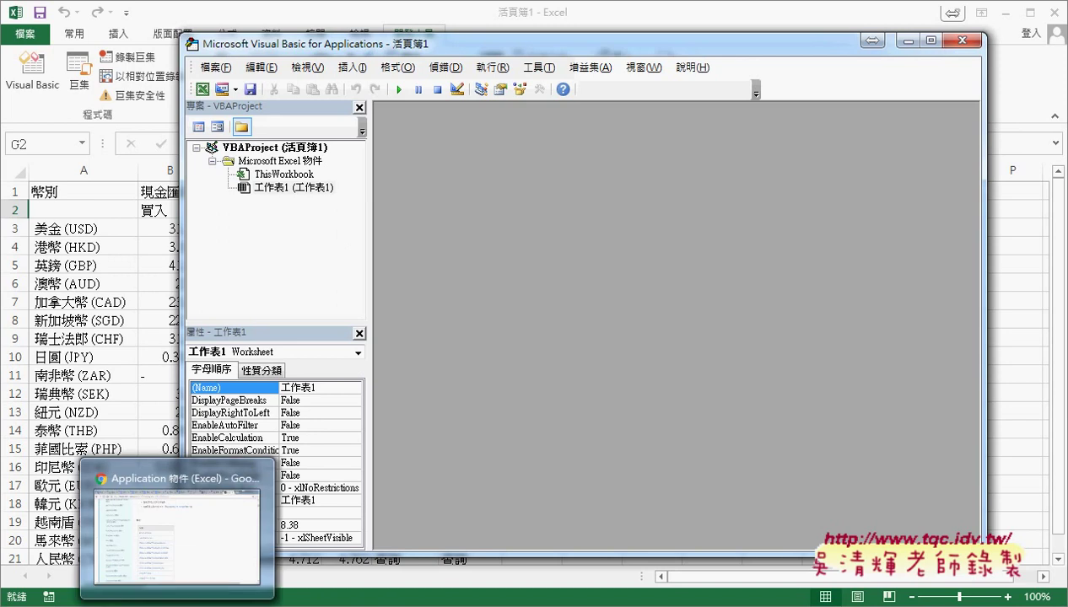
{"action": "left_click", "coordinate": [179, 555]}
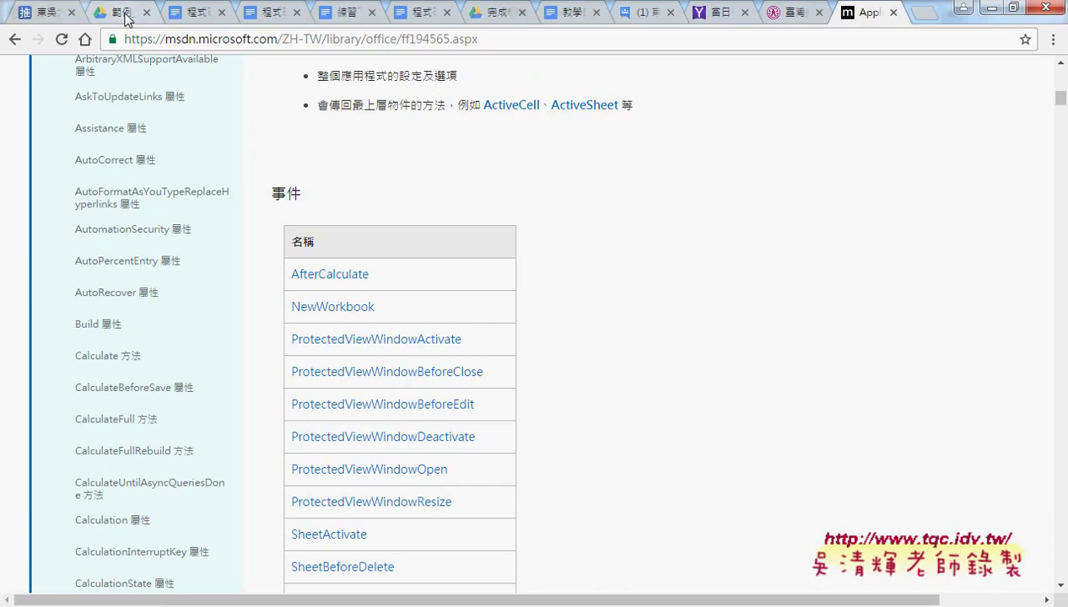
- Go back to the parent Drive folder, open 範例_IE物件下載台銀外匯範例, then open its 程式碼 document
{"action": "left_click", "coordinate": [487, 14]}
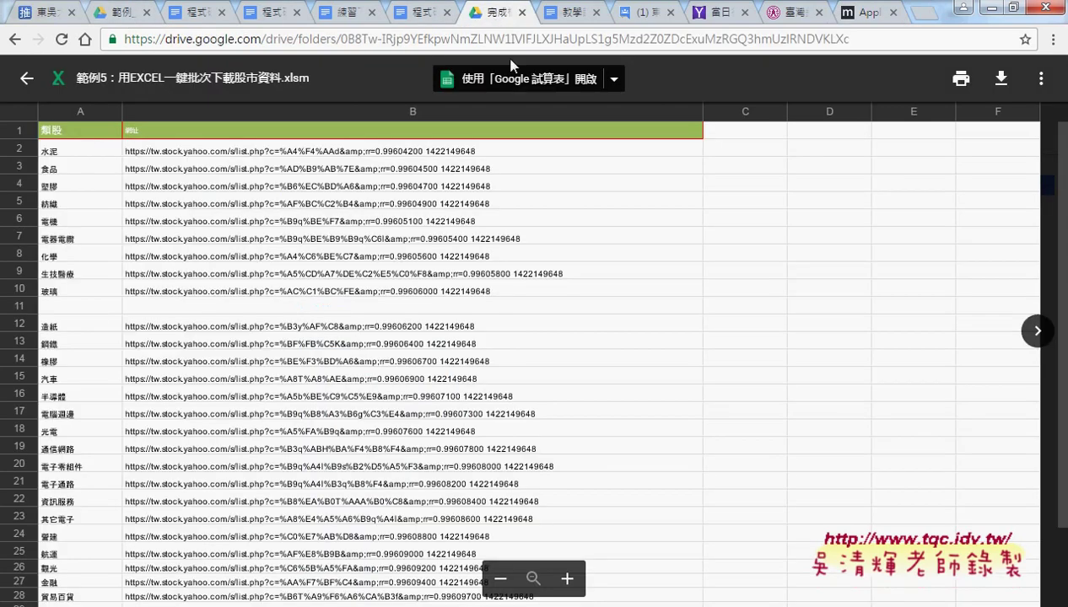
{"action": "left_click", "coordinate": [118, 10]}
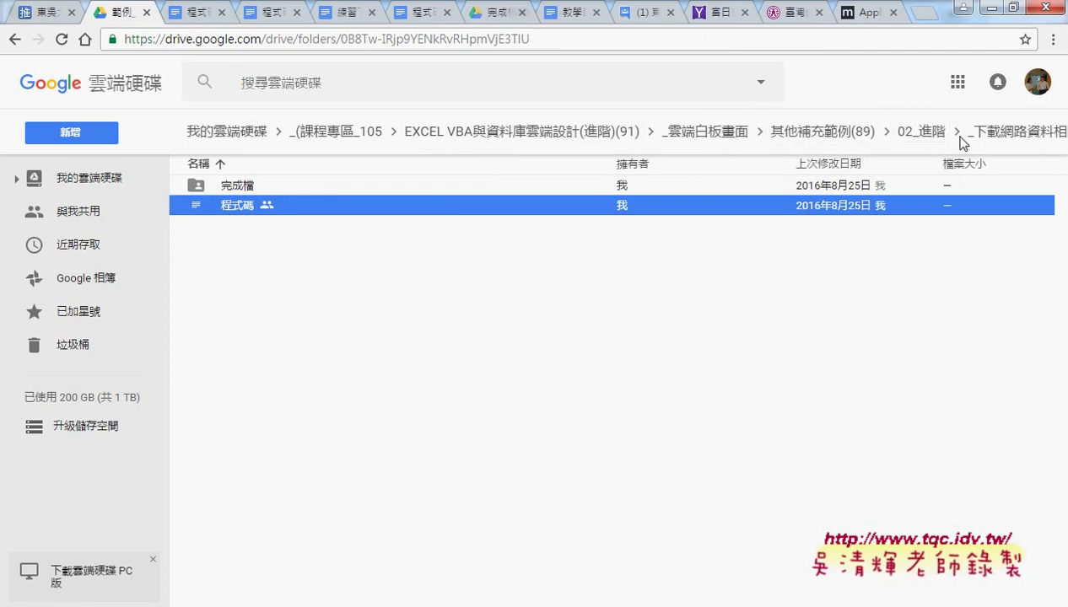
{"action": "left_click", "coordinate": [15, 40]}
{"action": "left_click", "coordinate": [291, 251]}
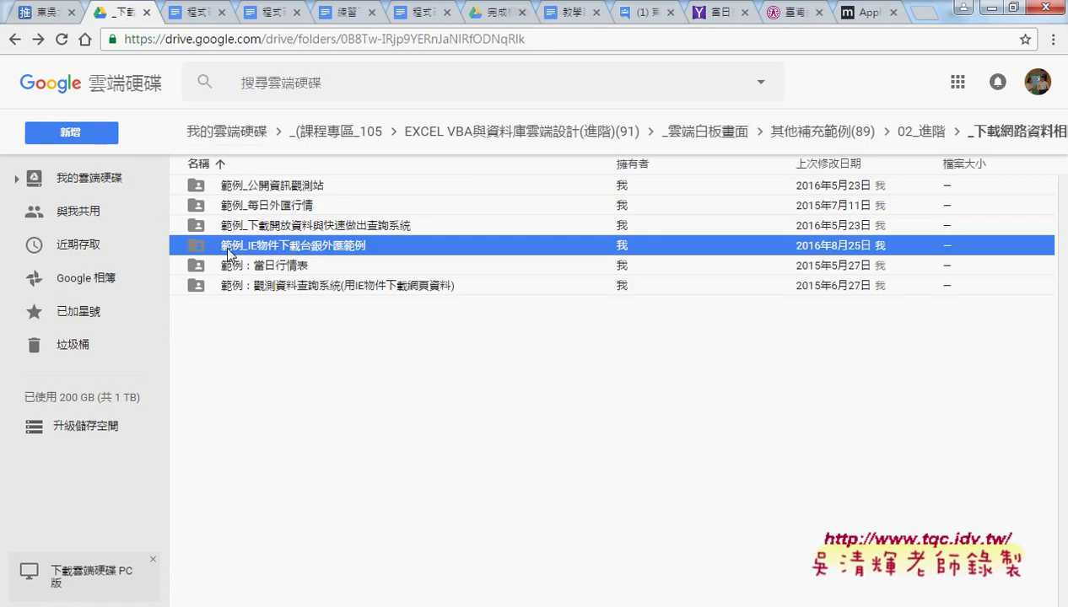
{"action": "double_click", "coordinate": [278, 253]}
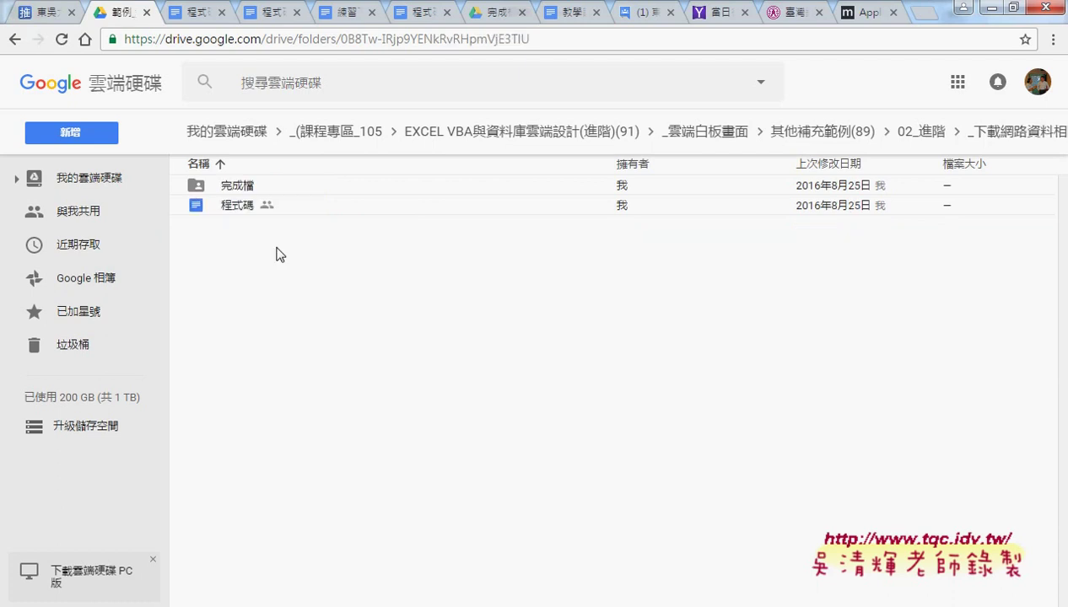
{"action": "double_click", "coordinate": [264, 209]}
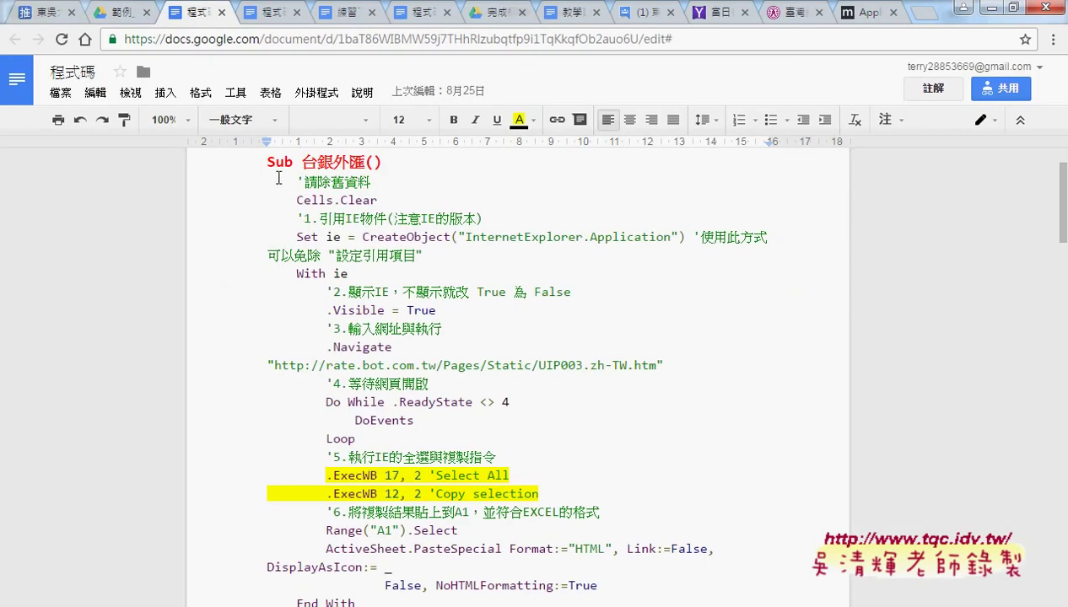
- Highlight the Cells.Clear statement and its clear-old-data comment in the 程式碼 document
{"action": "left_click", "coordinate": [382, 202]}
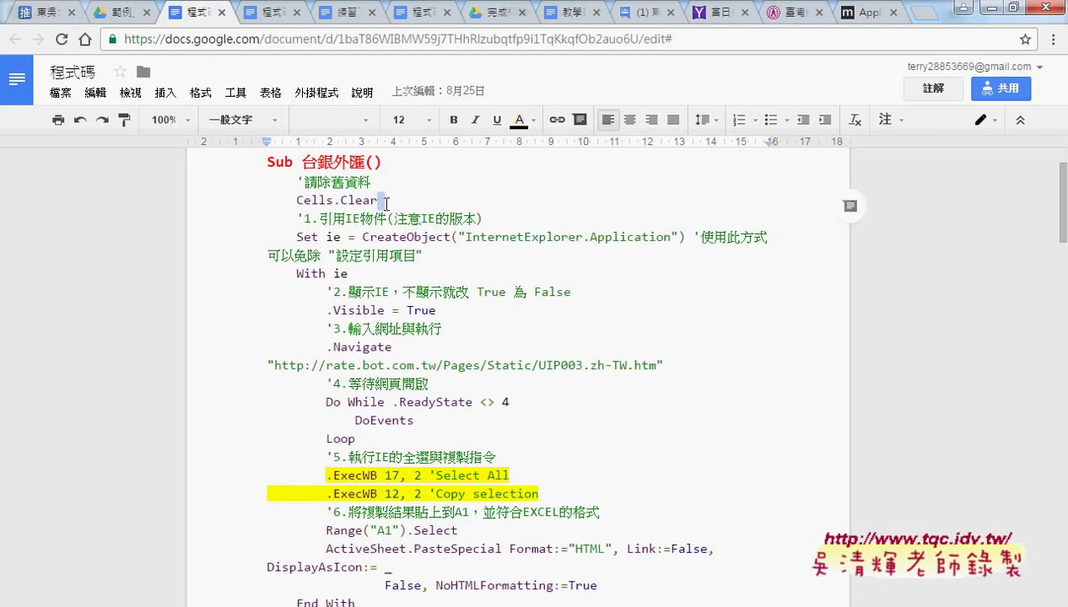
{"action": "left_click", "coordinate": [459, 216]}
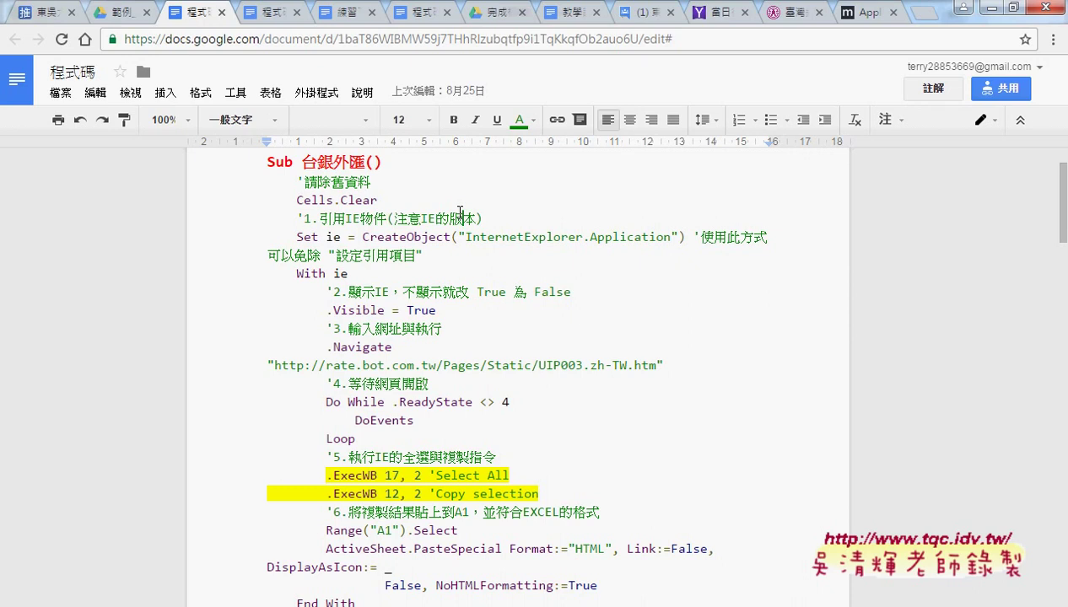
{"action": "left_click", "coordinate": [371, 183]}
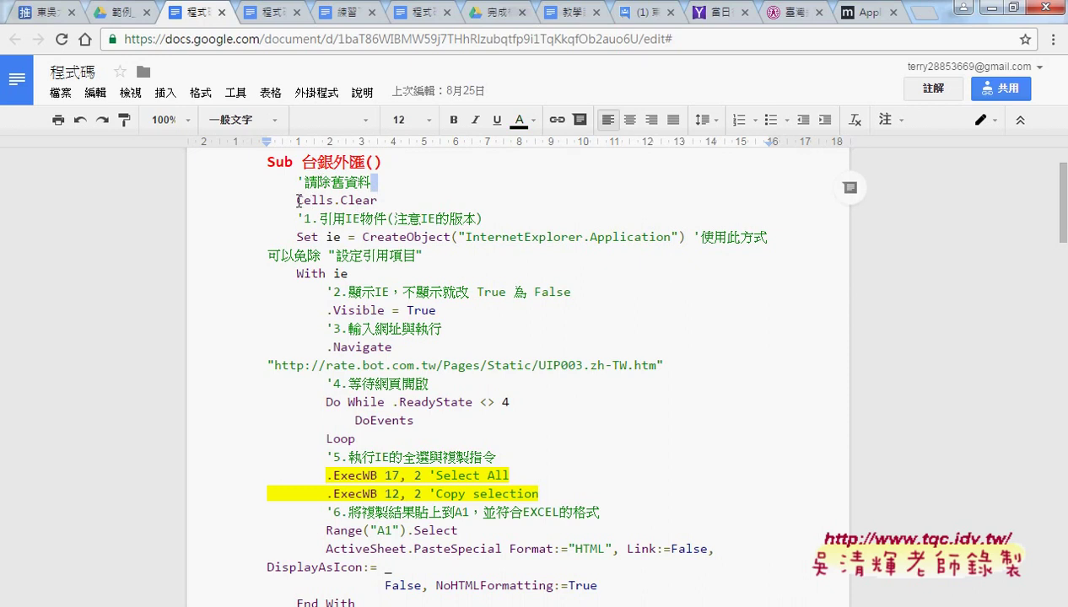
{"action": "left_click_drag", "start_coordinate": [299, 200], "coordinate": [389, 200]}
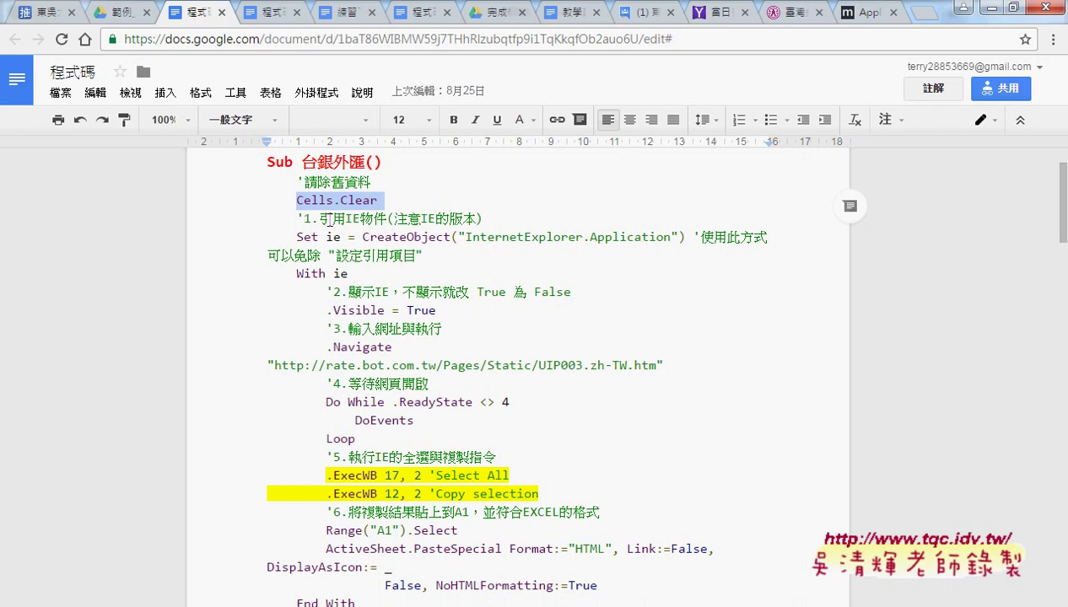
- Highlight 引用IE物件, CreateObject and "InternetExplorer.Application", then bring Excel's VBA editor forward
{"action": "left_click_drag", "start_coordinate": [320, 217], "coordinate": [385, 216]}
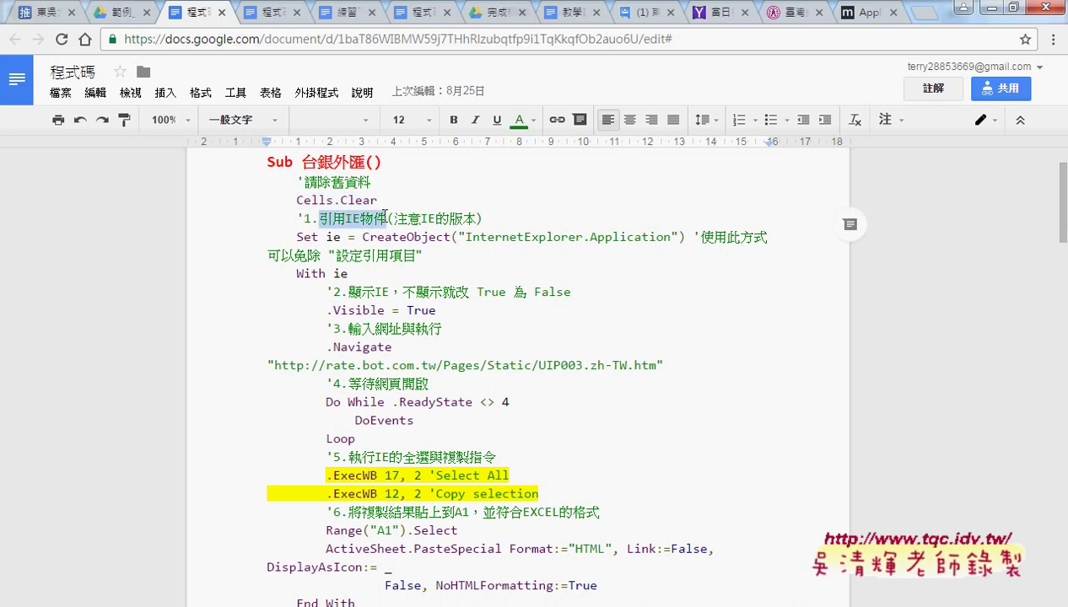
{"action": "left_click_drag", "start_coordinate": [363, 237], "coordinate": [449, 237]}
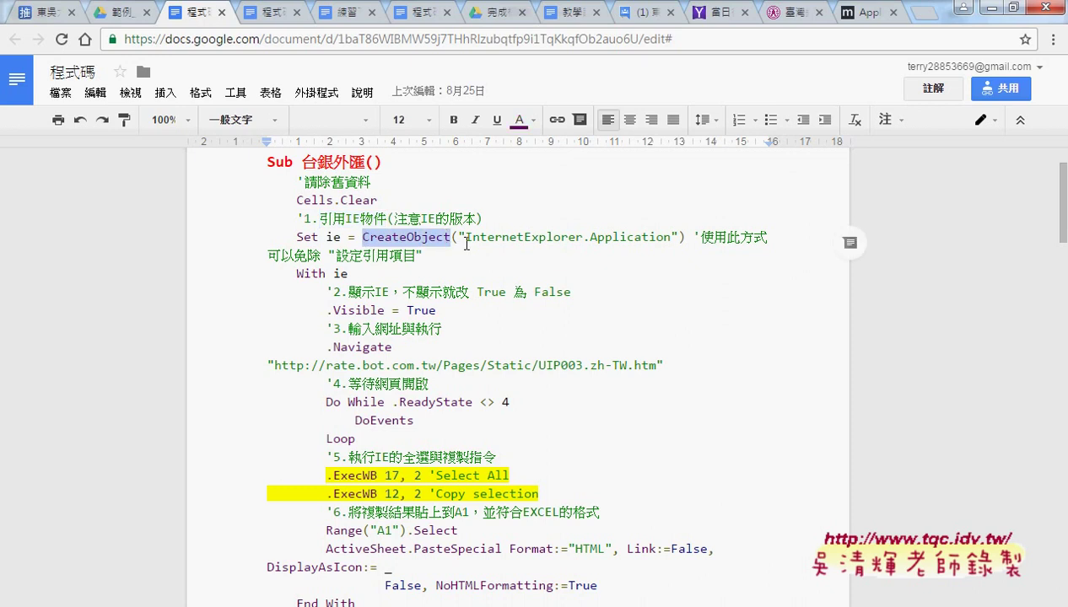
{"action": "left_click_drag", "start_coordinate": [466, 237], "coordinate": [672, 237]}
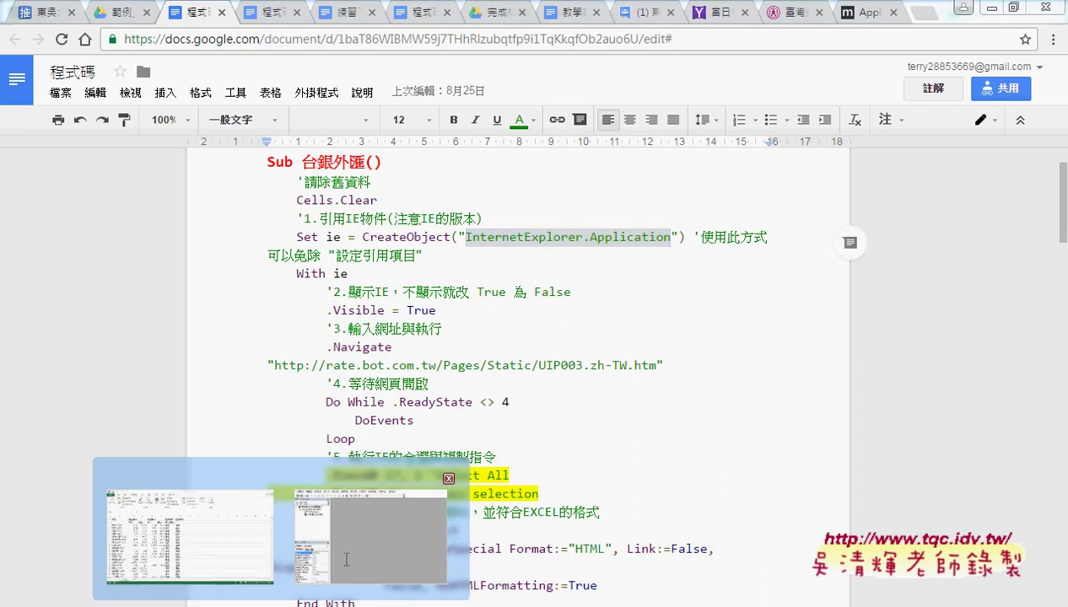
{"action": "left_click", "coordinate": [392, 527]}
{"action": "left_click", "coordinate": [534, 76]}
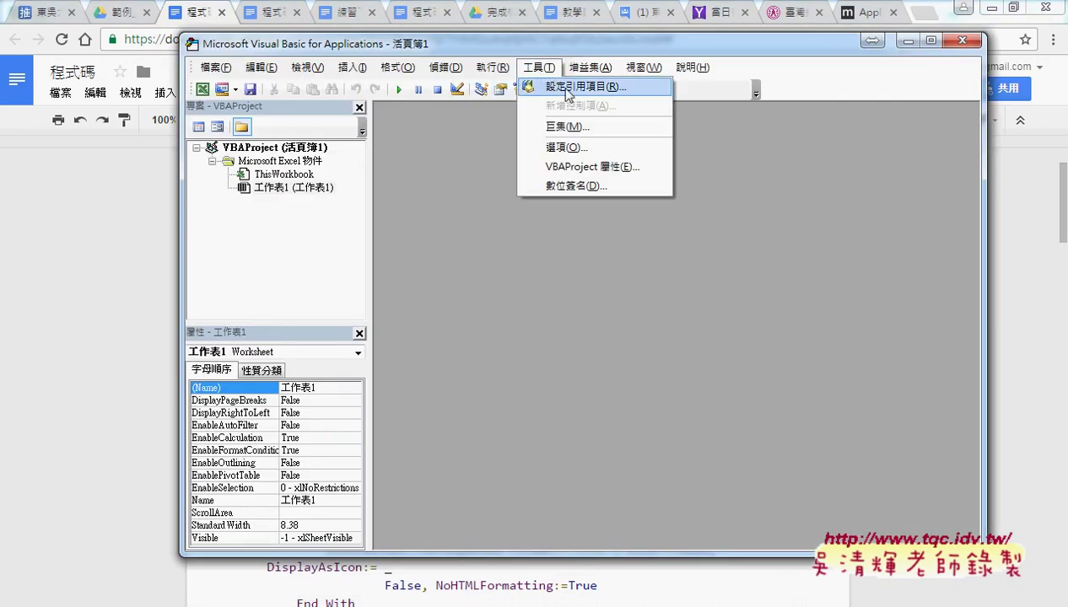
{"action": "left_click", "coordinate": [580, 89]}
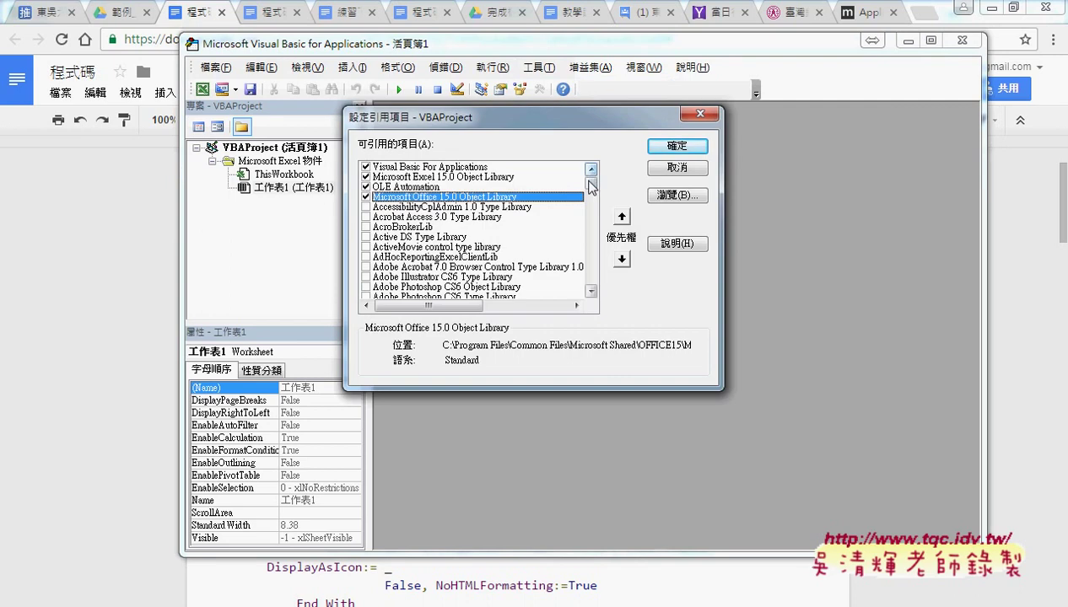
{"action": "left_click_drag", "start_coordinate": [589, 188], "coordinate": [592, 212]}
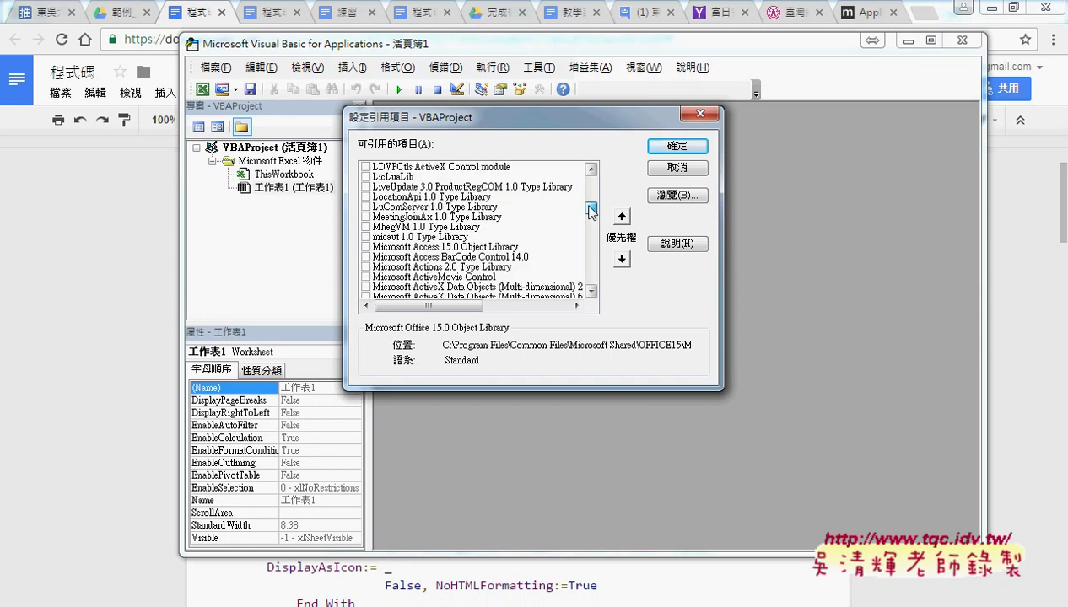
{"action": "scroll", "coordinate": [593, 253], "scroll_direction": "down", "scroll_amount": 2}
{"action": "scroll", "coordinate": [593, 262], "scroll_direction": "down", "scroll_amount": 3}
{"action": "scroll", "coordinate": [593, 262], "scroll_direction": "down", "scroll_amount": 3}
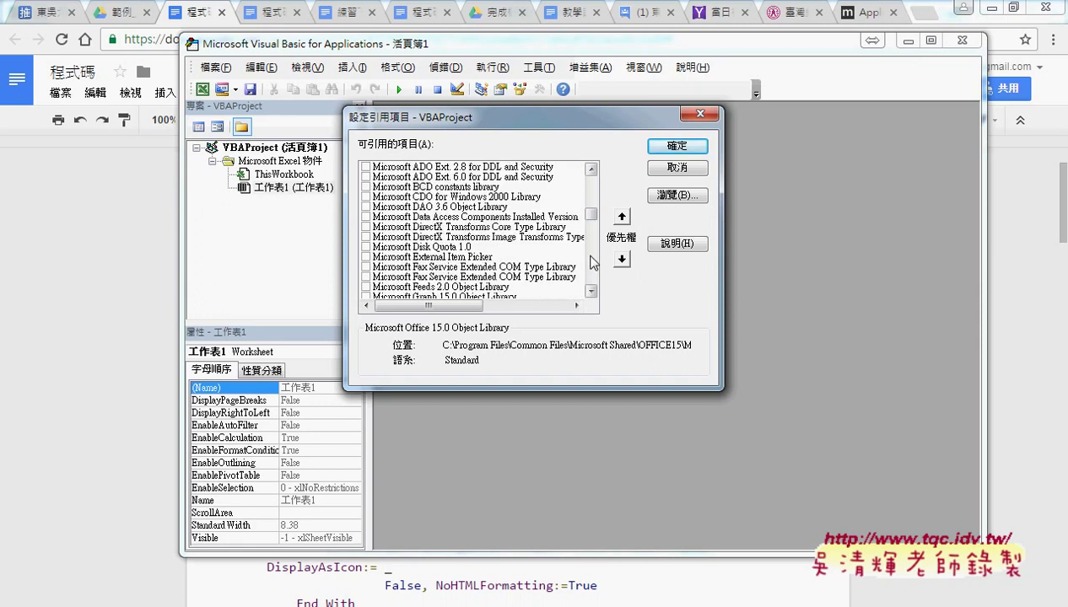
{"action": "scroll", "coordinate": [593, 262], "scroll_direction": "down", "scroll_amount": 4}
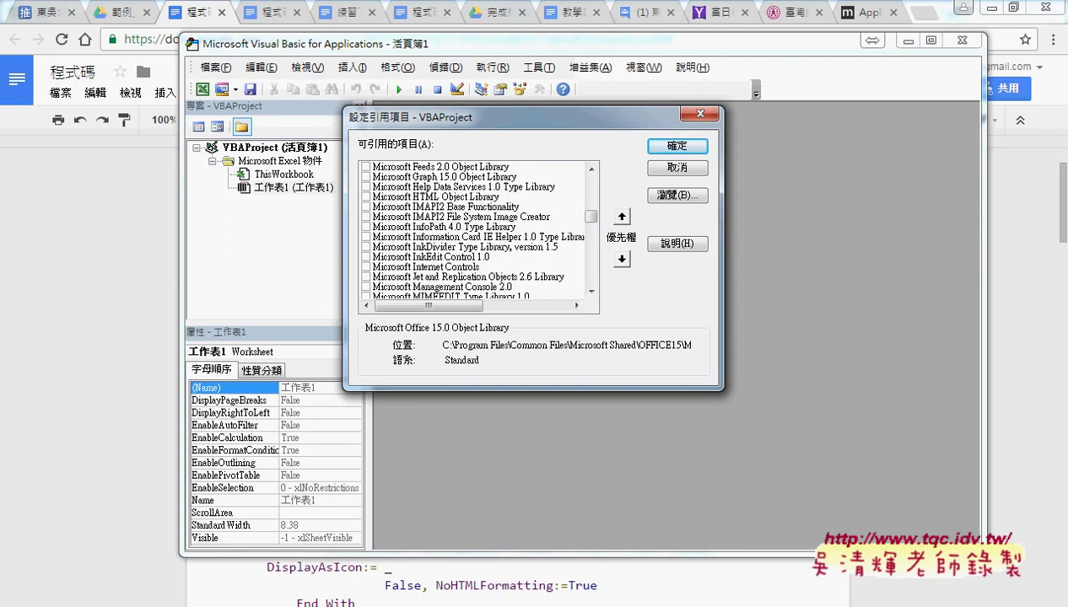
{"action": "left_click", "coordinate": [188, 574]}
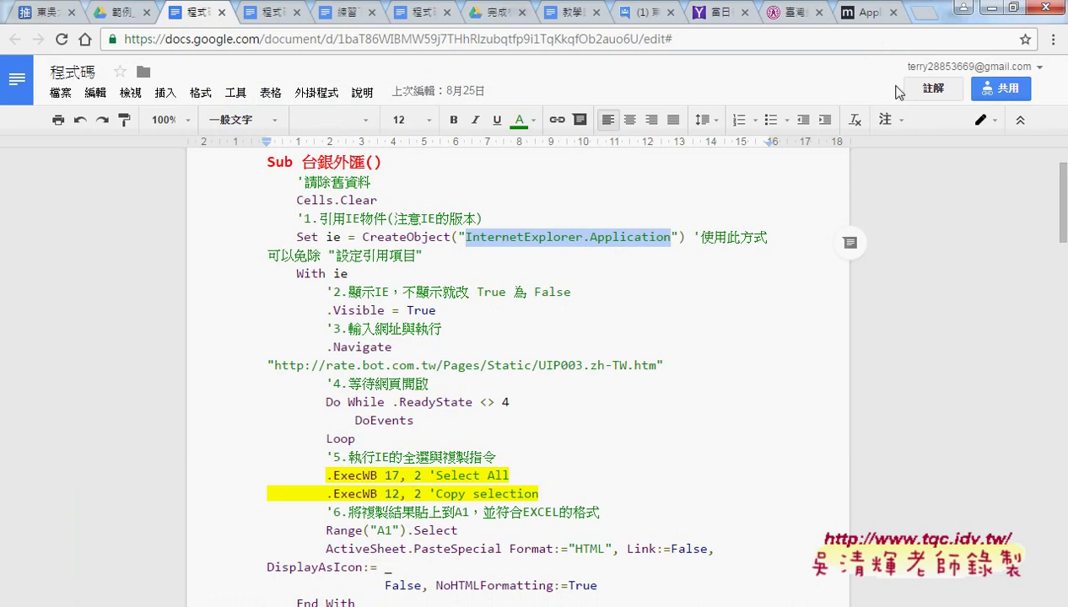
{"action": "left_click", "coordinate": [983, 7]}
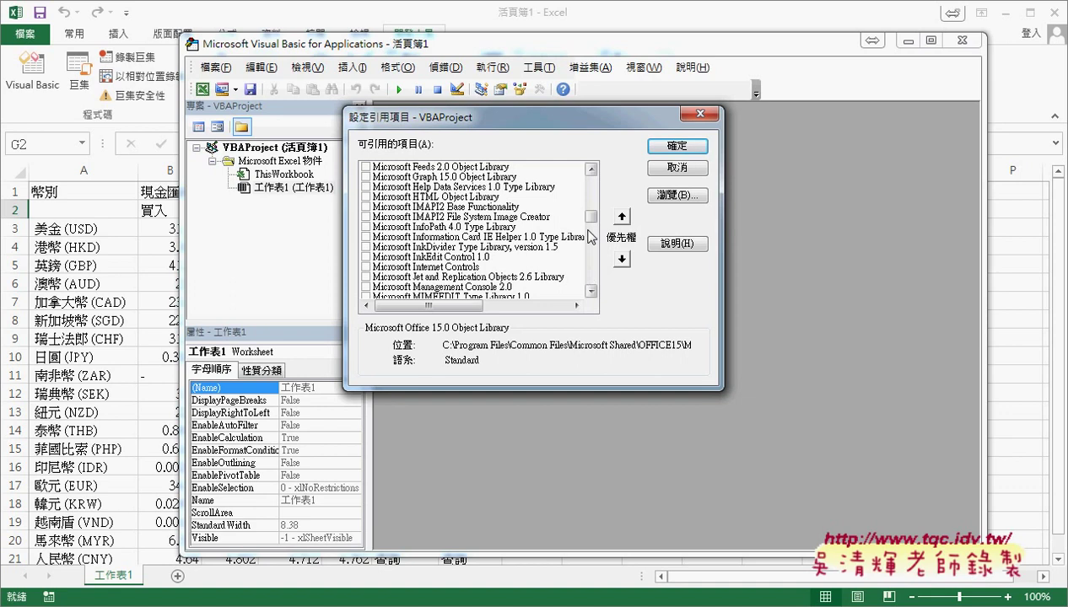
{"action": "left_click_drag", "start_coordinate": [590, 216], "coordinate": [595, 211]}
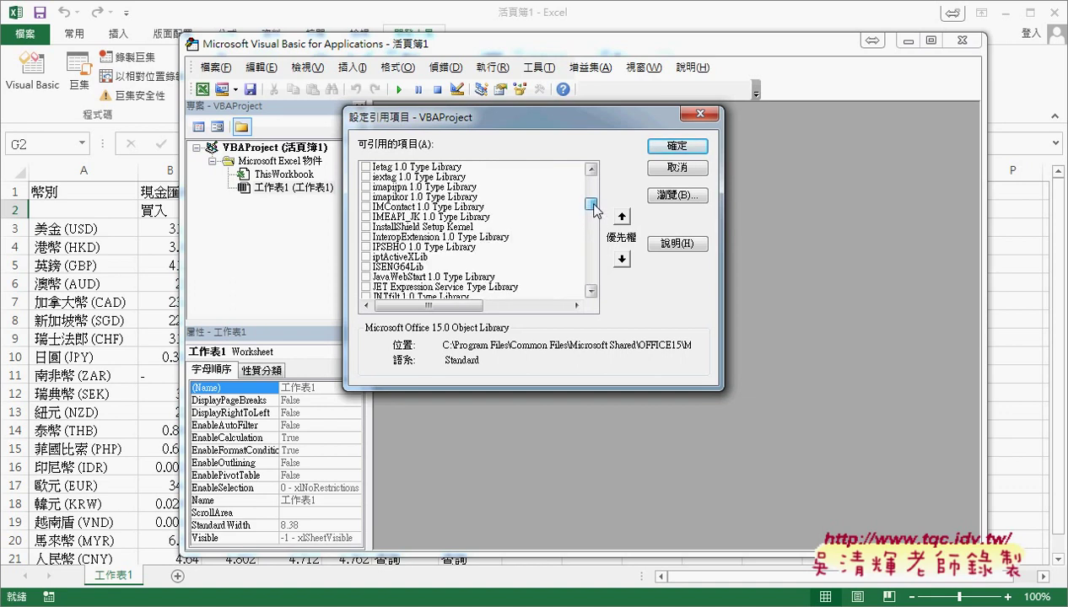
{"action": "mouse_move", "coordinate": [593, 210]}
{"action": "left_mouse_down"}
{"action": "mouse_move", "coordinate": [593, 287]}
{"action": "mouse_move", "coordinate": [593, 239]}
{"action": "left_mouse_up"}
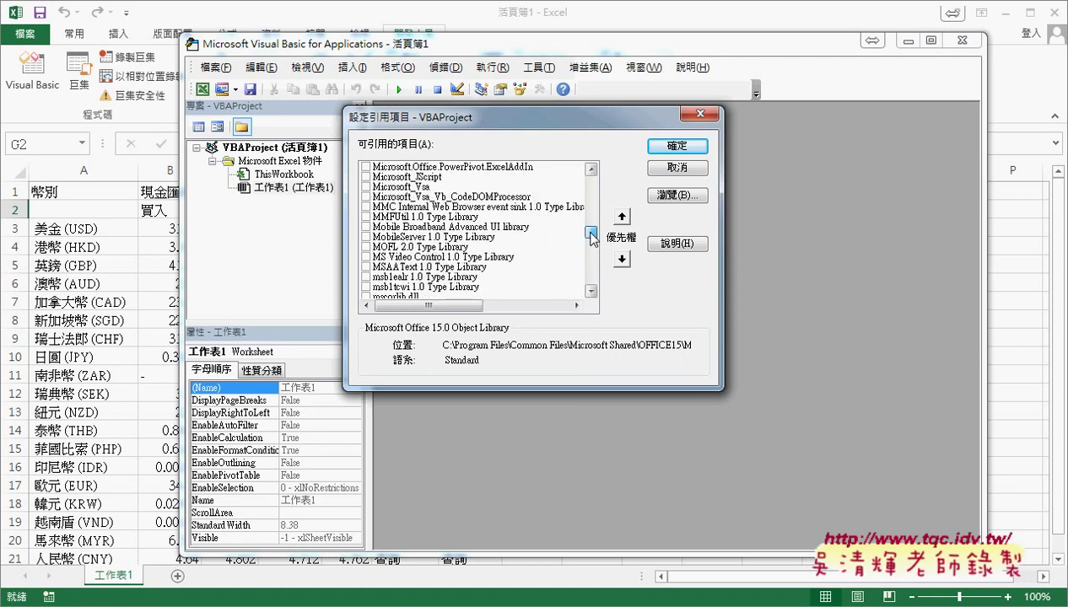
{"action": "left_click", "coordinate": [591, 168]}
{"action": "scroll", "coordinate": [590, 182], "scroll_direction": "up", "scroll_amount": 5}
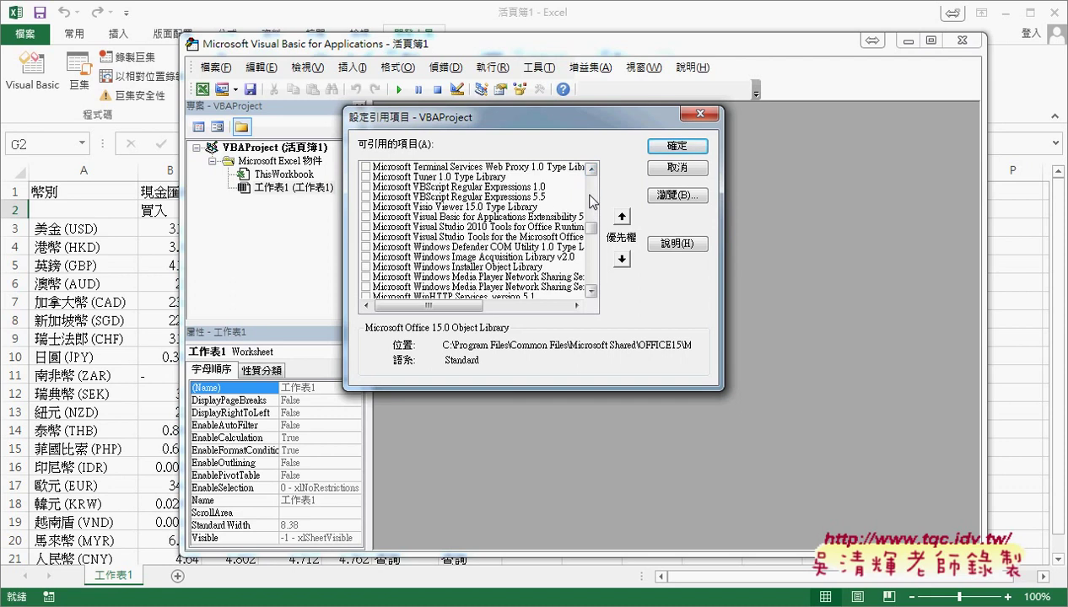
{"action": "scroll", "coordinate": [591, 187], "scroll_direction": "up", "scroll_amount": 5}
{"action": "scroll", "coordinate": [592, 194], "scroll_direction": "up", "scroll_amount": 5}
{"action": "scroll", "coordinate": [593, 202], "scroll_direction": "up", "scroll_amount": 5}
{"action": "scroll", "coordinate": [593, 203], "scroll_direction": "up", "scroll_amount": 4}
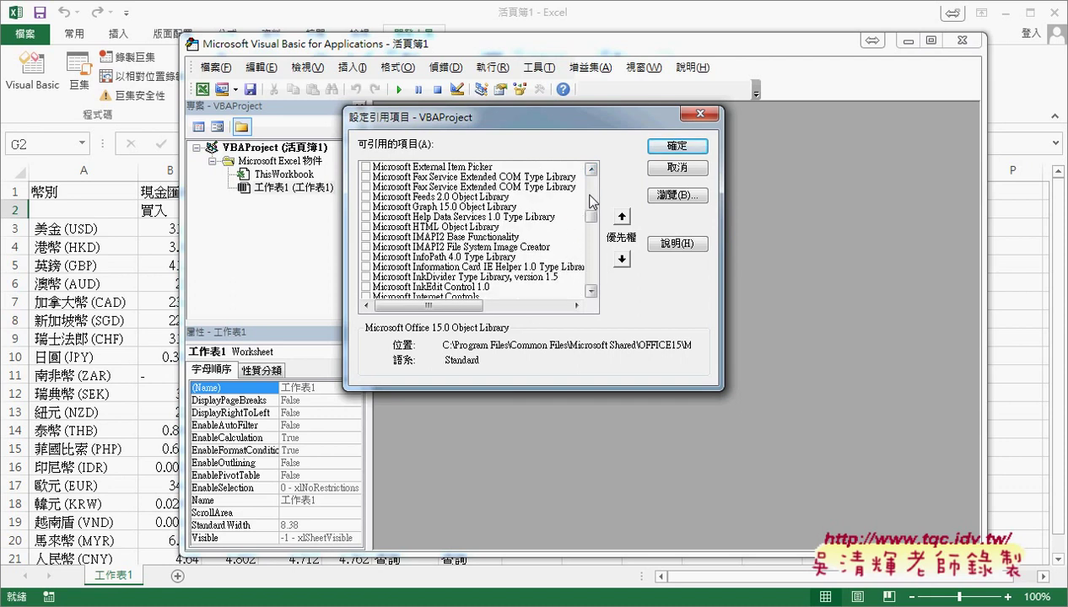
{"action": "left_click", "coordinate": [591, 291]}
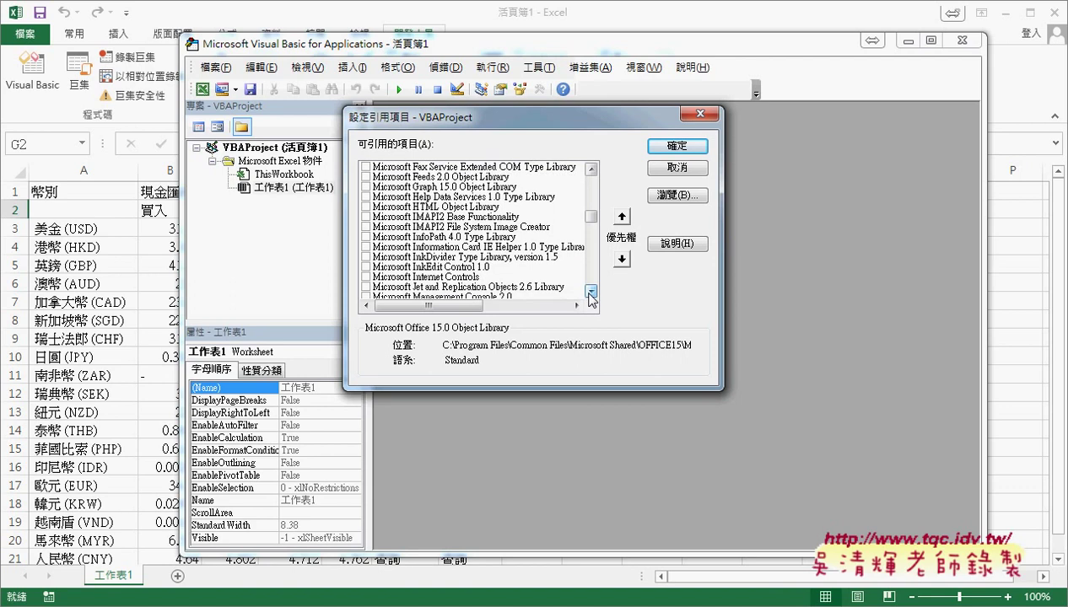
{"action": "left_click", "coordinate": [452, 278]}
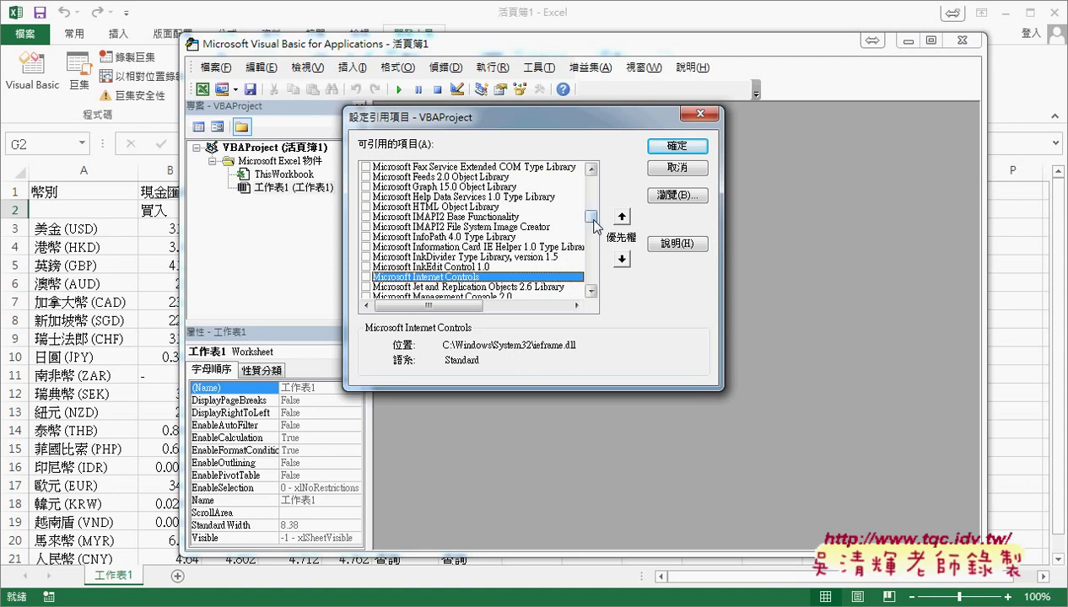
{"action": "left_click_drag", "start_coordinate": [592, 217], "coordinate": [597, 181]}
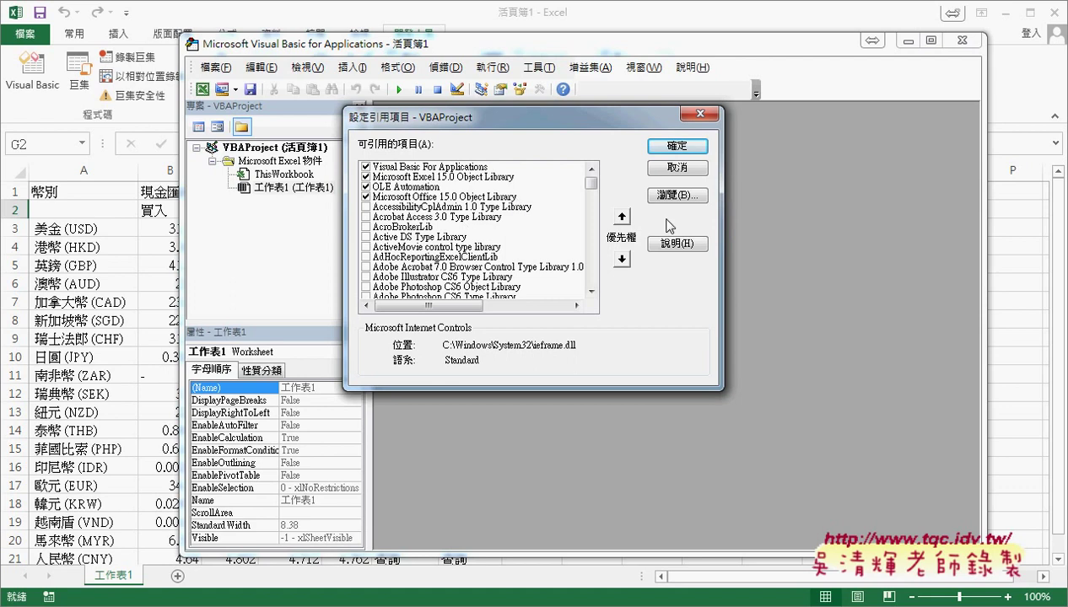
{"action": "left_click", "coordinate": [676, 167]}
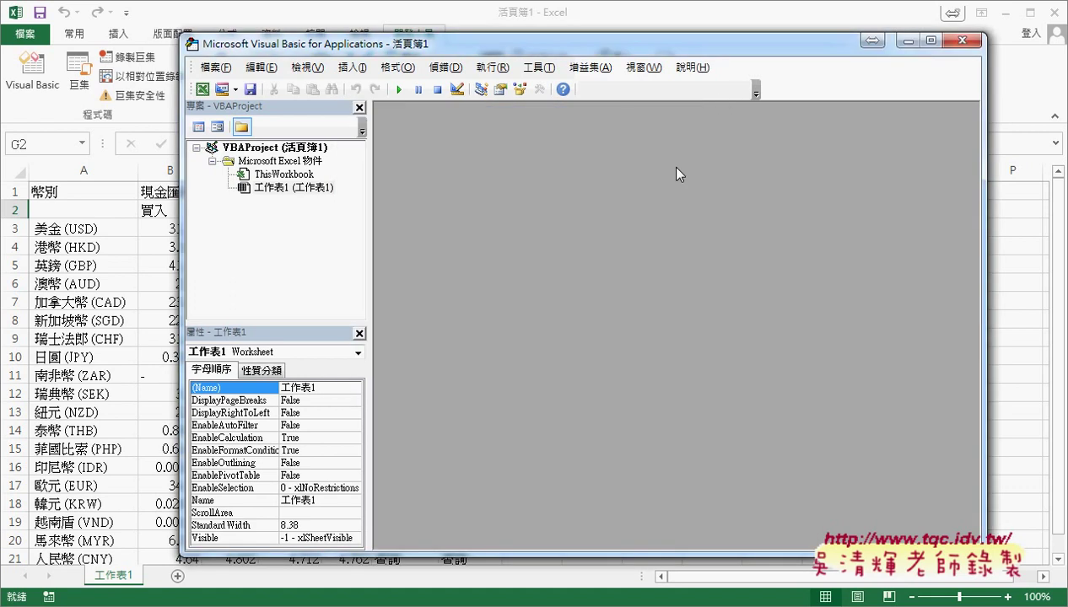
- Insert a new code module, Module1, into the 工作表1 VBA project
{"action": "left_click", "coordinate": [538, 67]}
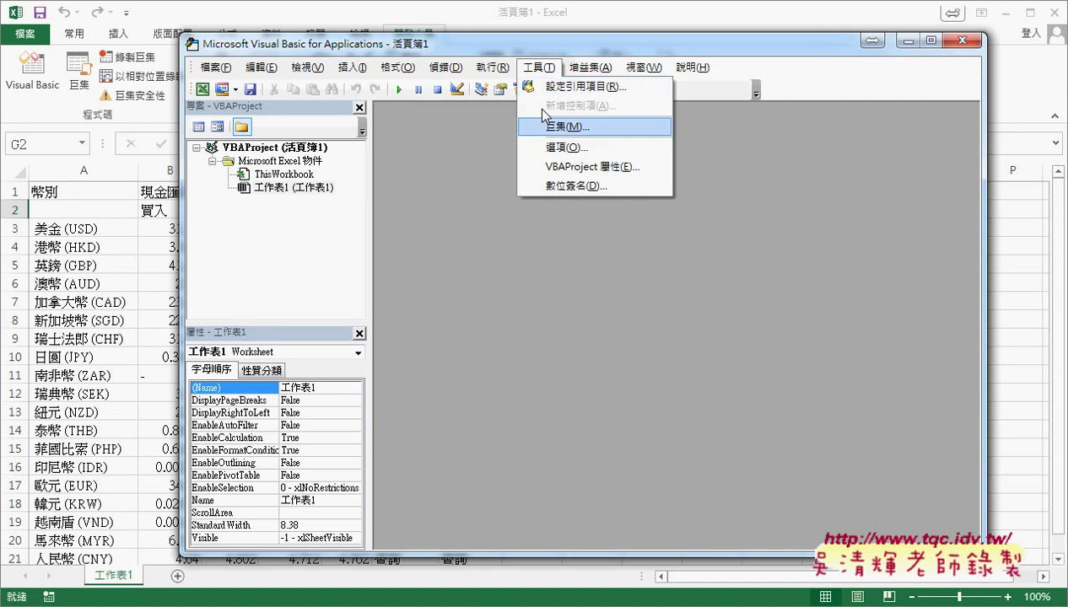
{"action": "right_click", "coordinate": [272, 189]}
{"action": "mouse_move", "coordinate": [329, 258]}
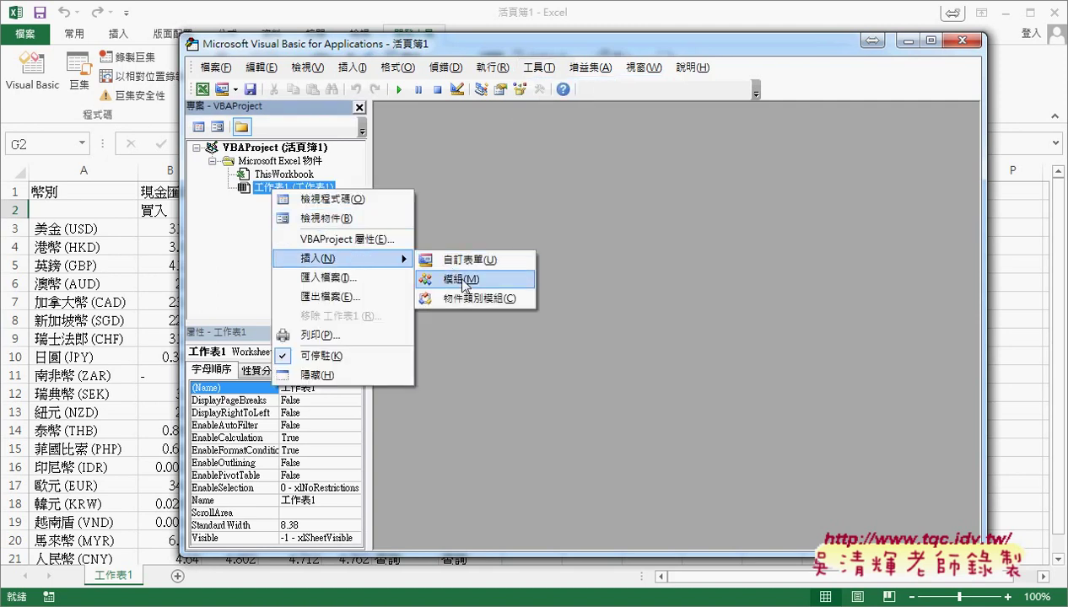
{"action": "left_click", "coordinate": [453, 278]}
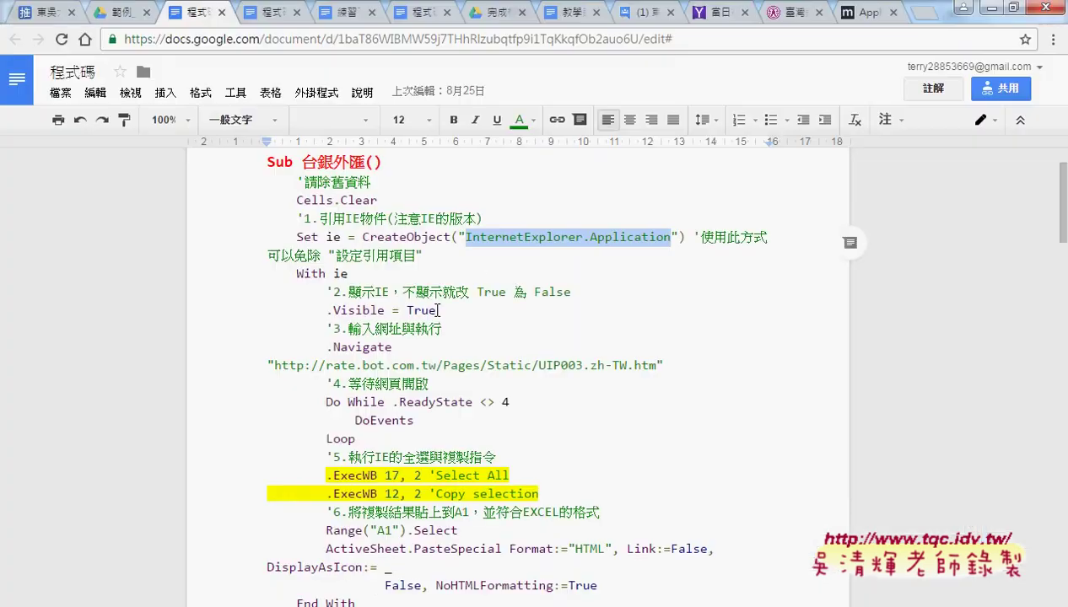
{"action": "scroll", "coordinate": [396, 346], "scroll_direction": "down", "scroll_amount": 2}
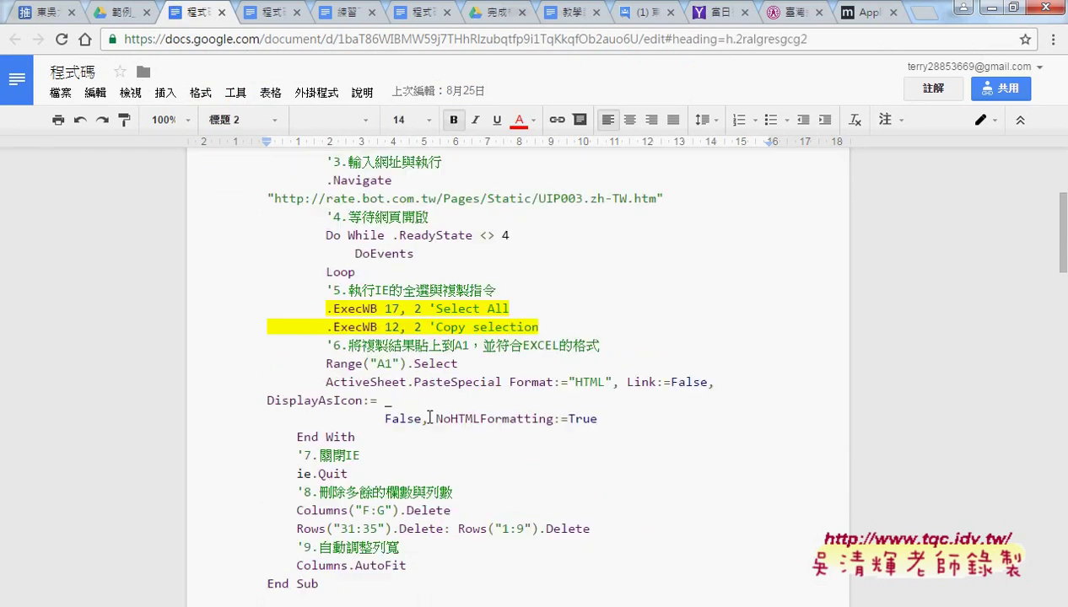
{"action": "scroll", "coordinate": [362, 422], "scroll_direction": "down", "scroll_amount": 2}
- Paste the copied 台銀外匯 macro, Sub through End Sub, into Module1
{"action": "left_click", "coordinate": [337, 420], "text": "shift"}
{"action": "scroll", "coordinate": [337, 420], "scroll_direction": "up", "scroll_amount": 3}
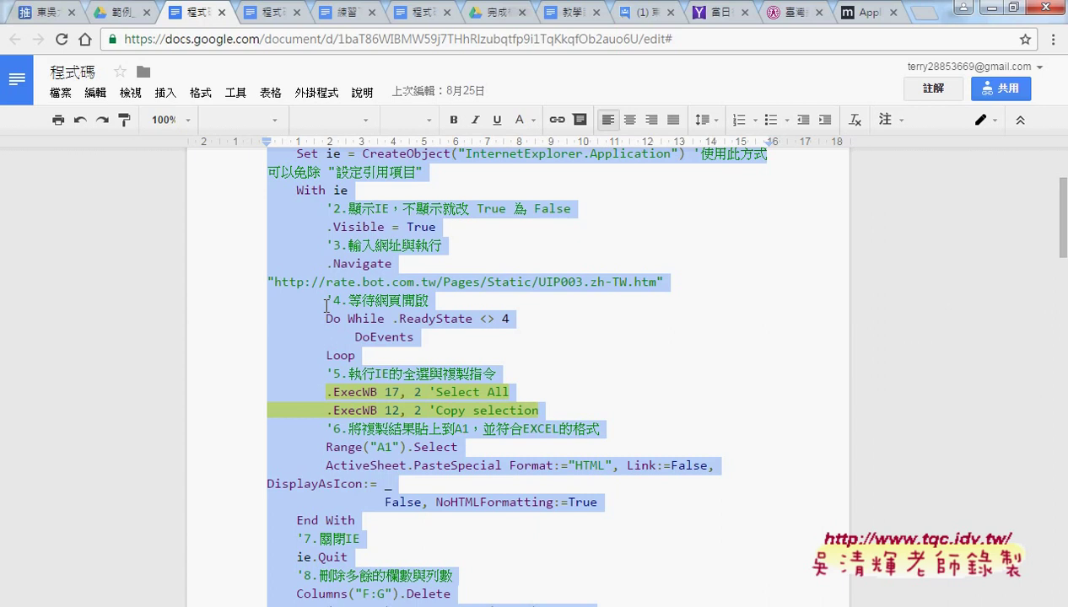
{"action": "left_click", "coordinate": [989, 7]}
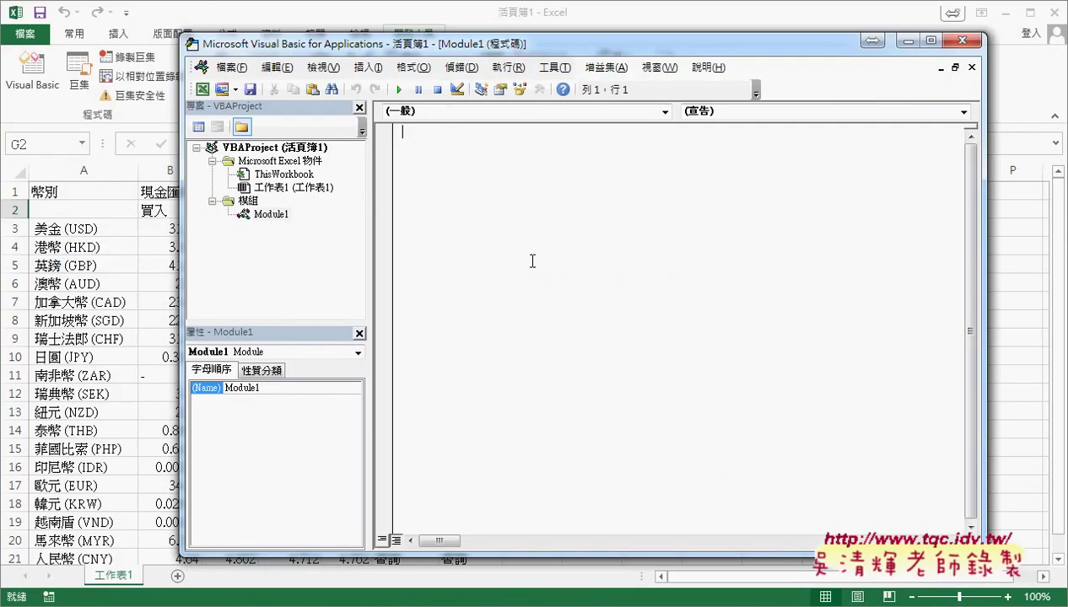
{"action": "right_click", "coordinate": [523, 251]}
{"action": "left_click", "coordinate": [546, 310]}
- Return to the workbook and add a new blank sheet, 工作表2
{"action": "left_click", "coordinate": [1017, 26]}
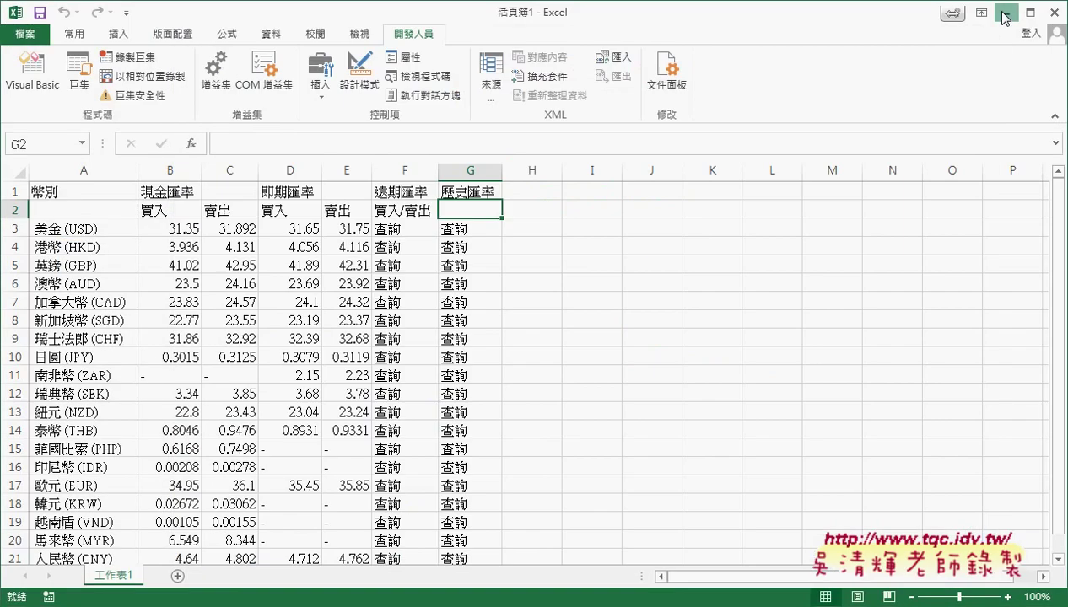
{"action": "left_click", "coordinate": [1003, 12]}
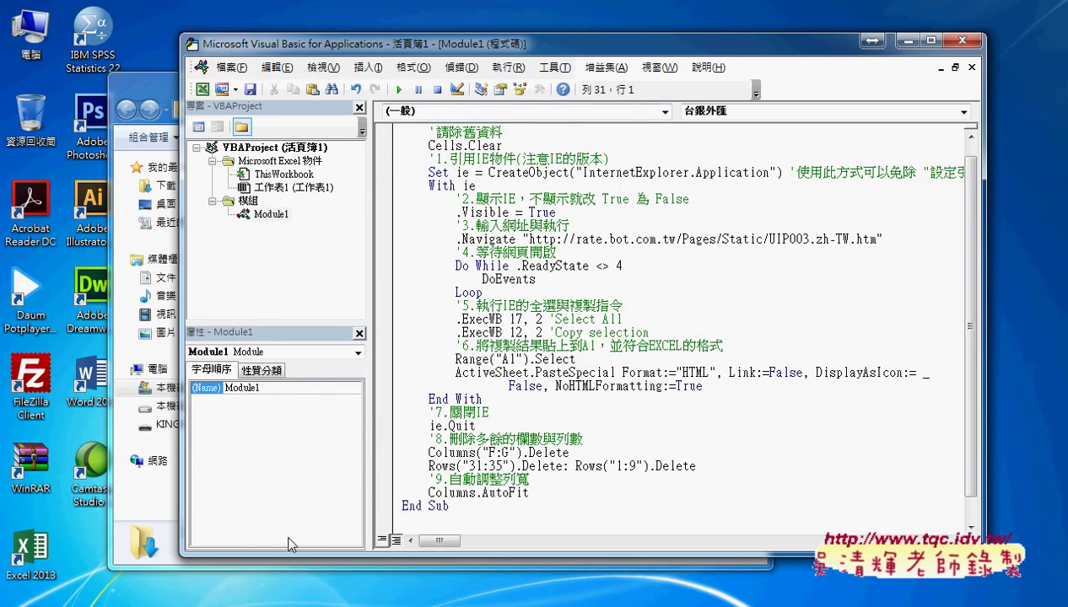
{"action": "mouse_move", "coordinate": [143, 544]}
{"action": "left_click", "coordinate": [226, 535]}
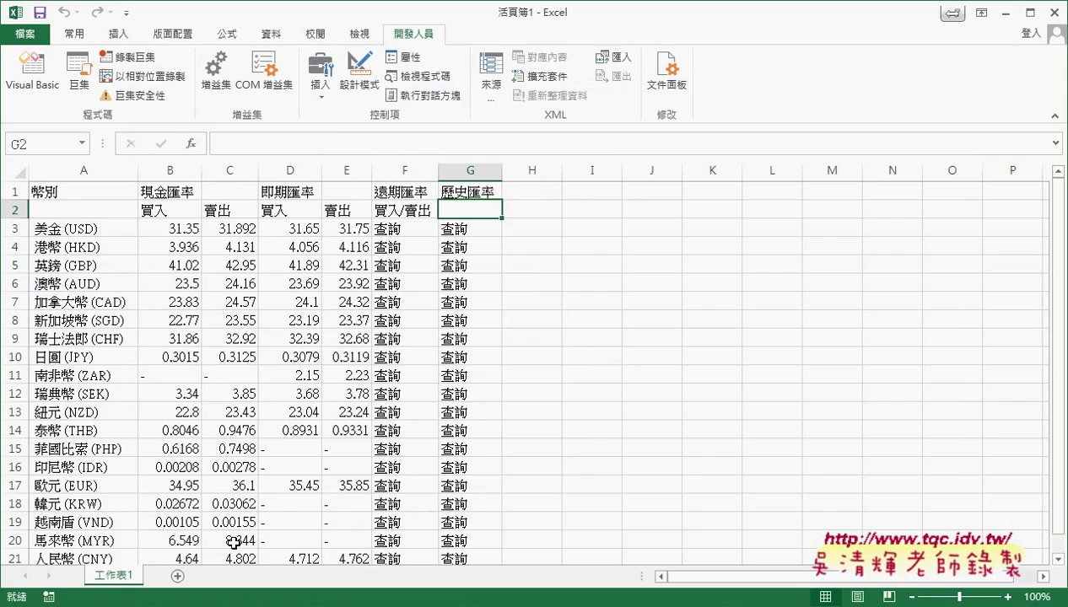
{"action": "left_click", "coordinate": [179, 576]}
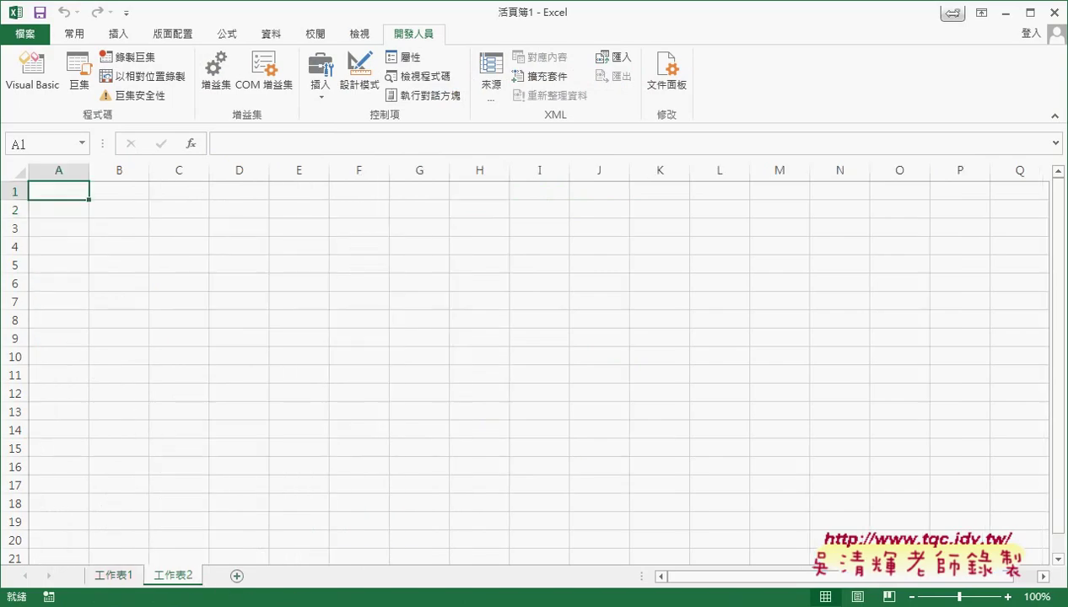
- Step the 台銀外匯 macro with F8 through Cells.Clear and the CreateObject line
{"action": "left_click", "coordinate": [371, 540]}
{"action": "key", "text": "ctrl+Home"}
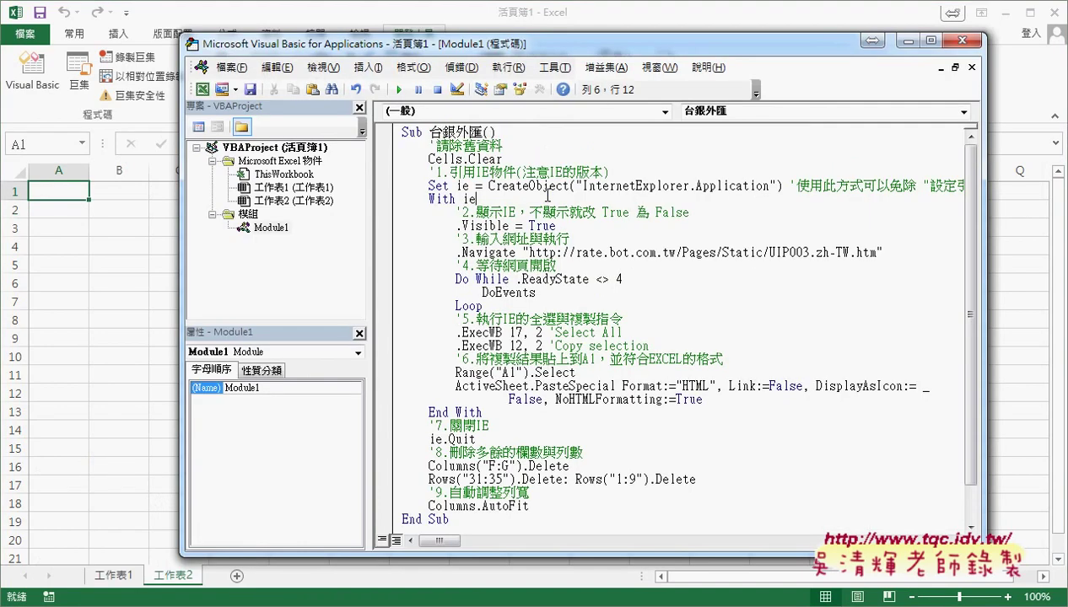
{"action": "key", "text": "F8"}
{"action": "key", "text": "F8"}
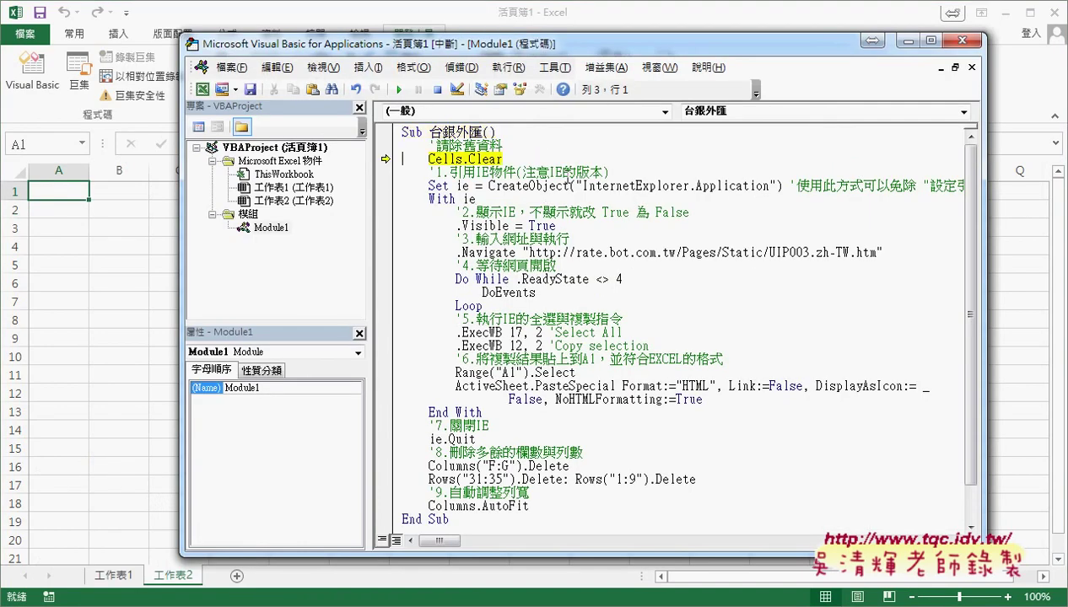
{"action": "key", "text": "F8"}
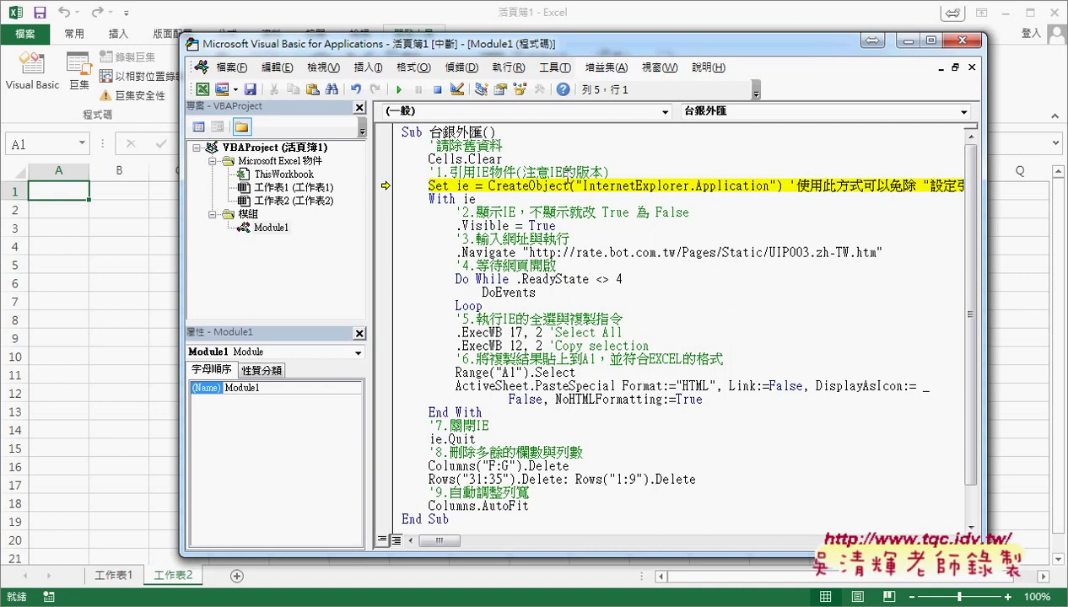
{"action": "key", "text": "F8"}
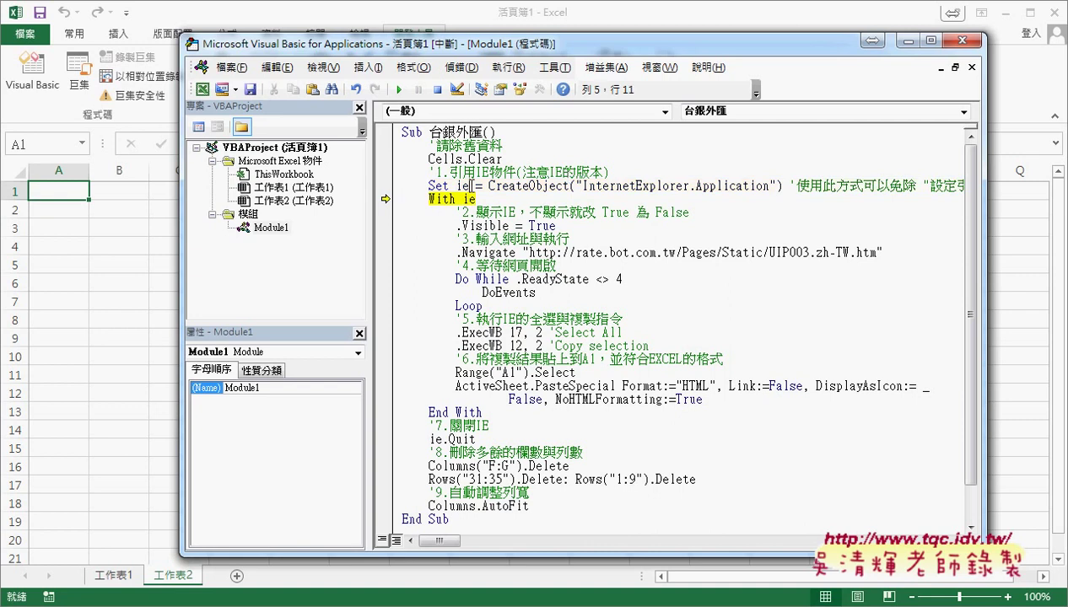
- Step past With ie and run .Visible = True to show a blank Internet Explorer window
{"action": "double_click", "coordinate": [462, 185]}
{"action": "key", "text": "F8"}
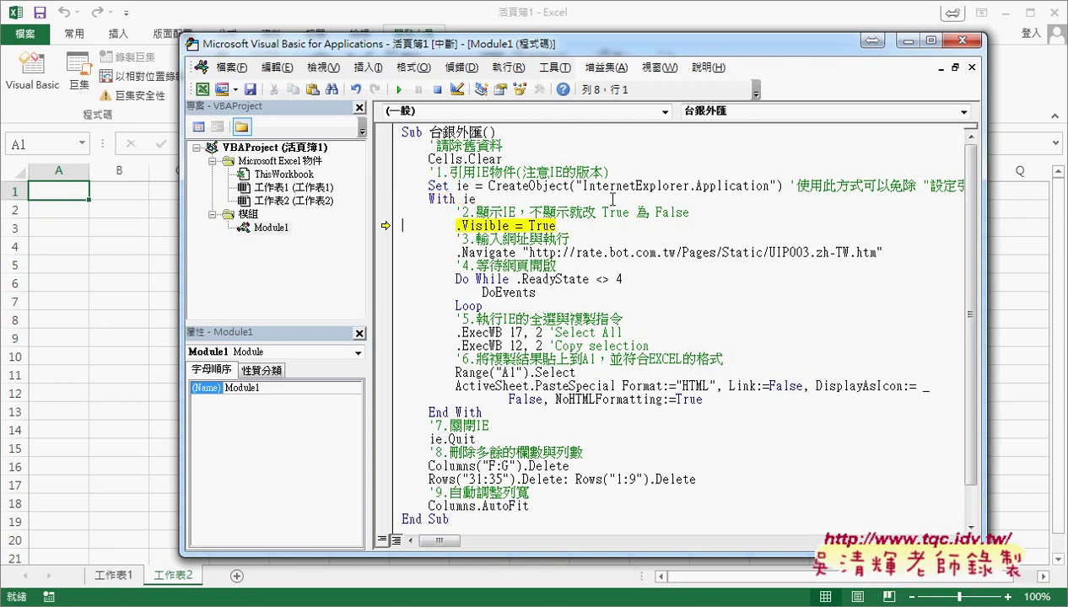
{"action": "double_click", "coordinate": [466, 199]}
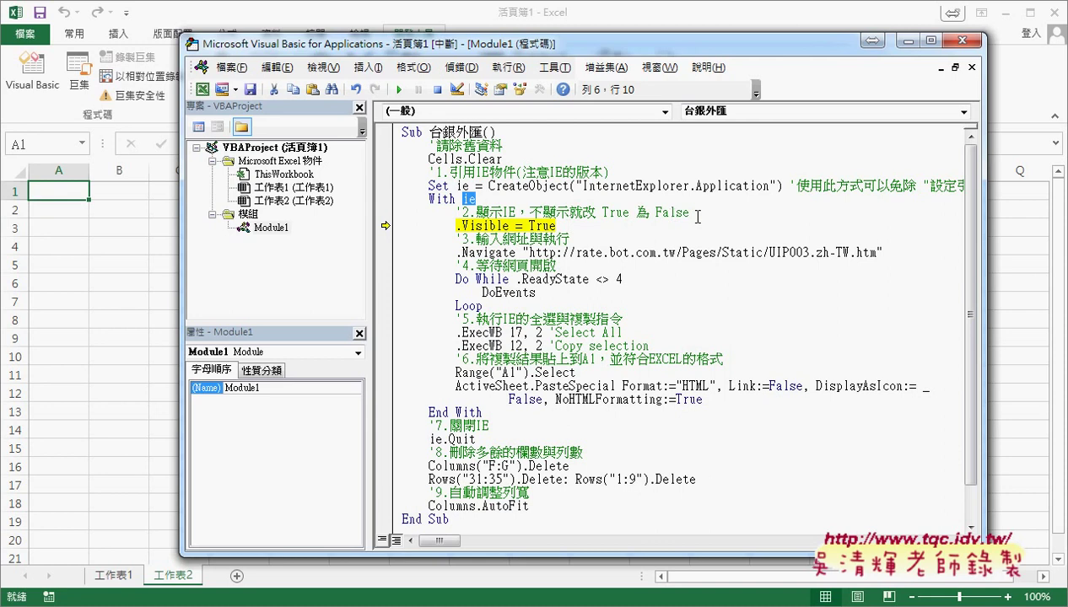
{"action": "key", "text": "F8"}
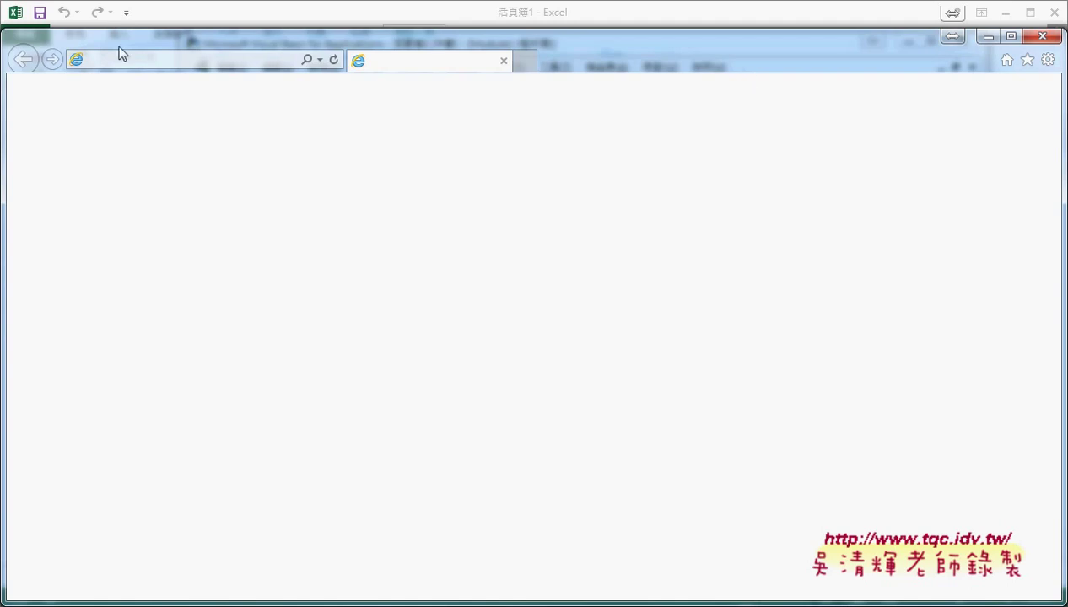
- Shrink the browser, move the VBA editor left, and run .Navigate to load the Bank of Taiwan page
{"action": "double_click", "coordinate": [20, 37]}
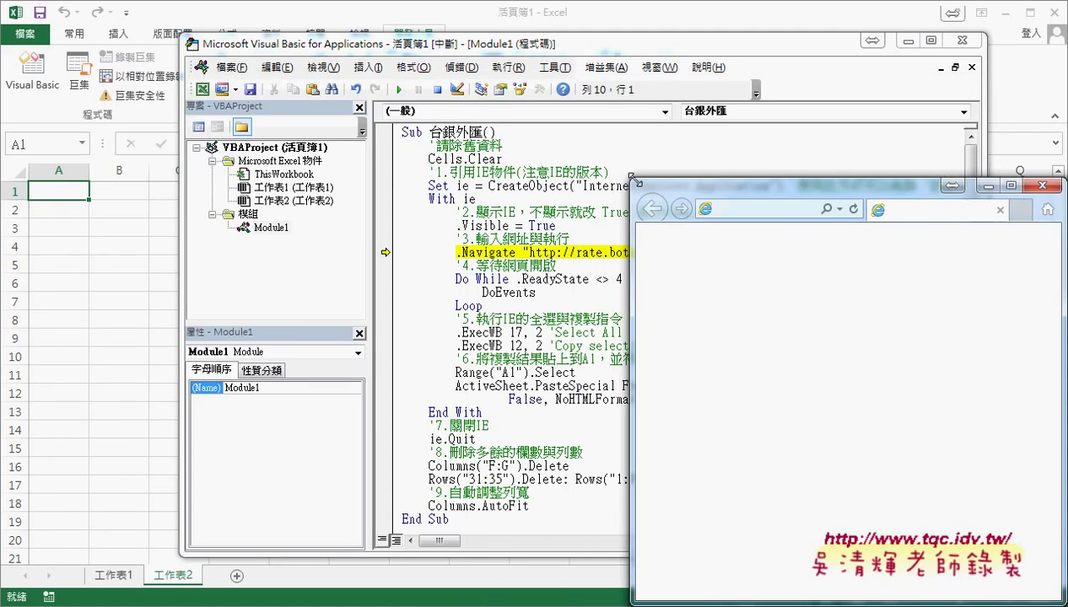
{"action": "left_click_drag", "start_coordinate": [489, 53], "coordinate": [293, 54]}
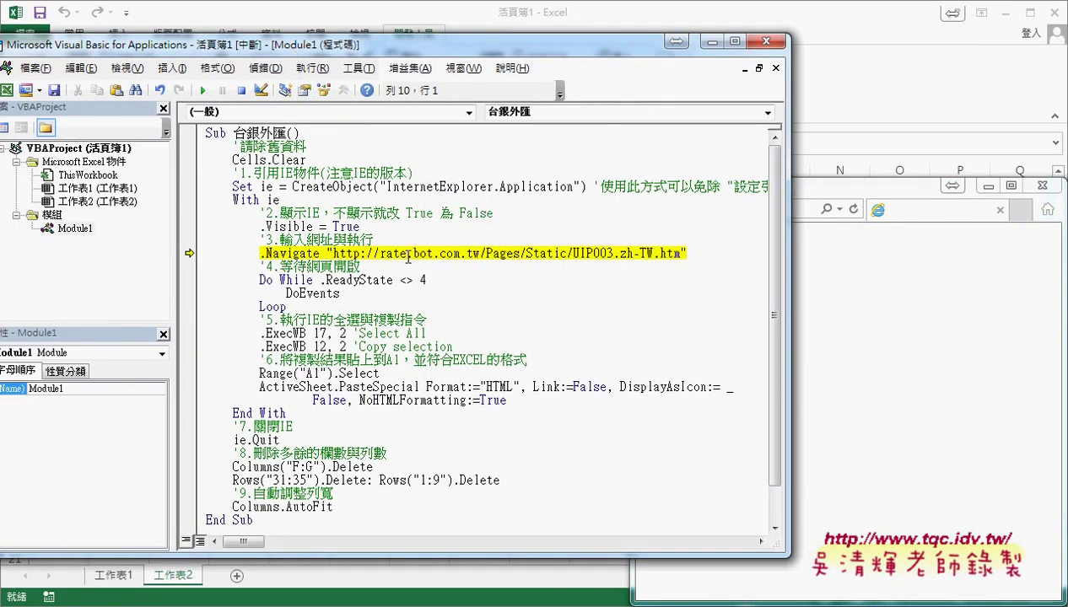
{"action": "left_click", "coordinate": [409, 253]}
{"action": "key", "text": "F8"}
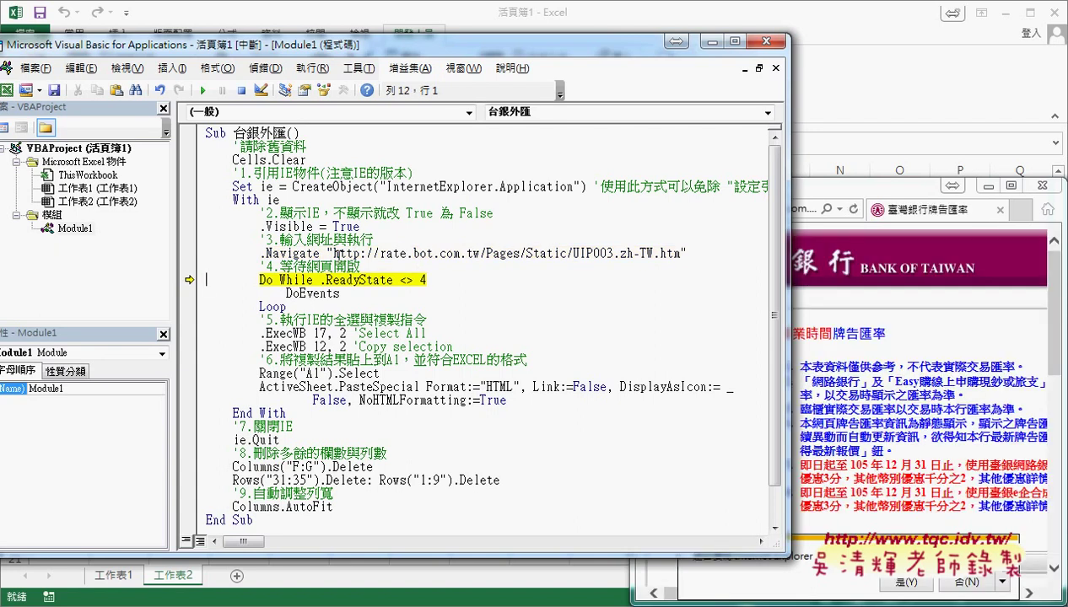
- Step past the Do While .ReadyState <> … DoEvents wait loop, highlighting each part of it
{"action": "left_click_drag", "start_coordinate": [339, 254], "coordinate": [652, 253]}
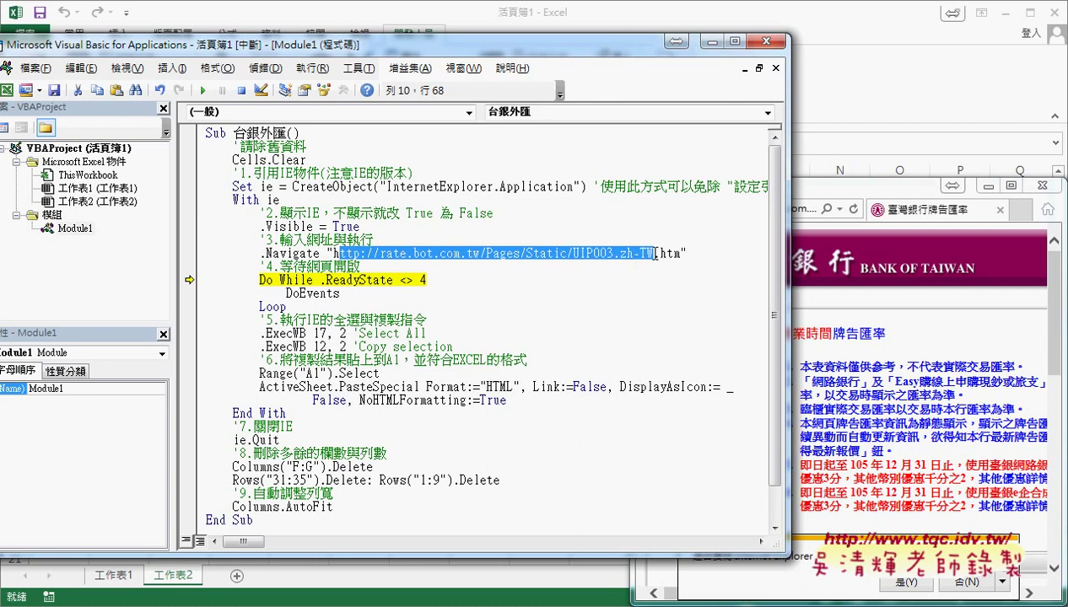
{"action": "left_click", "coordinate": [463, 279]}
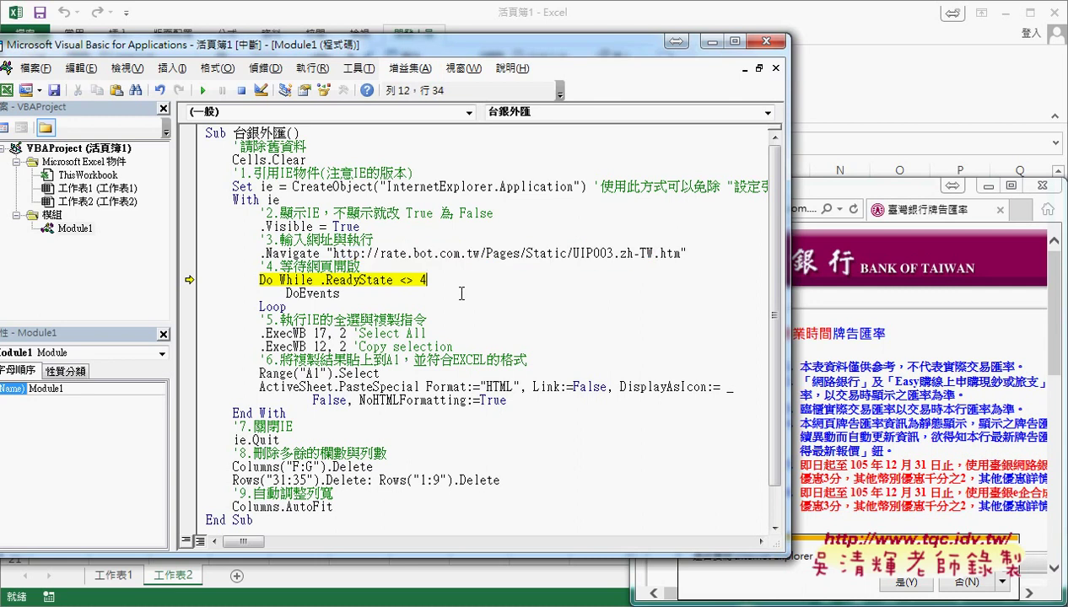
{"action": "key", "text": "F8"}
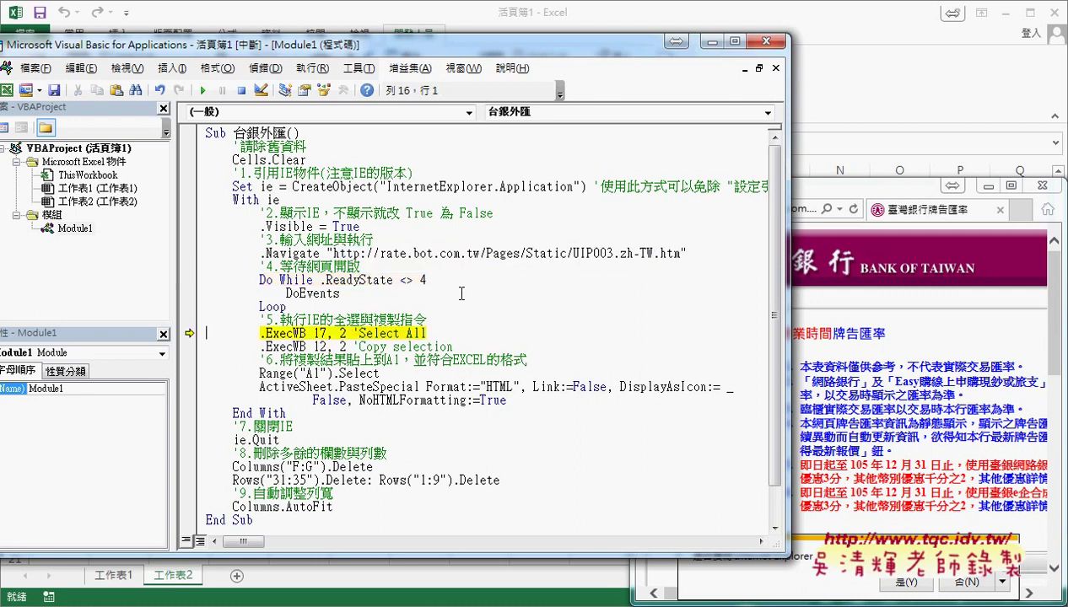
{"action": "left_click_drag", "start_coordinate": [319, 280], "coordinate": [393, 282]}
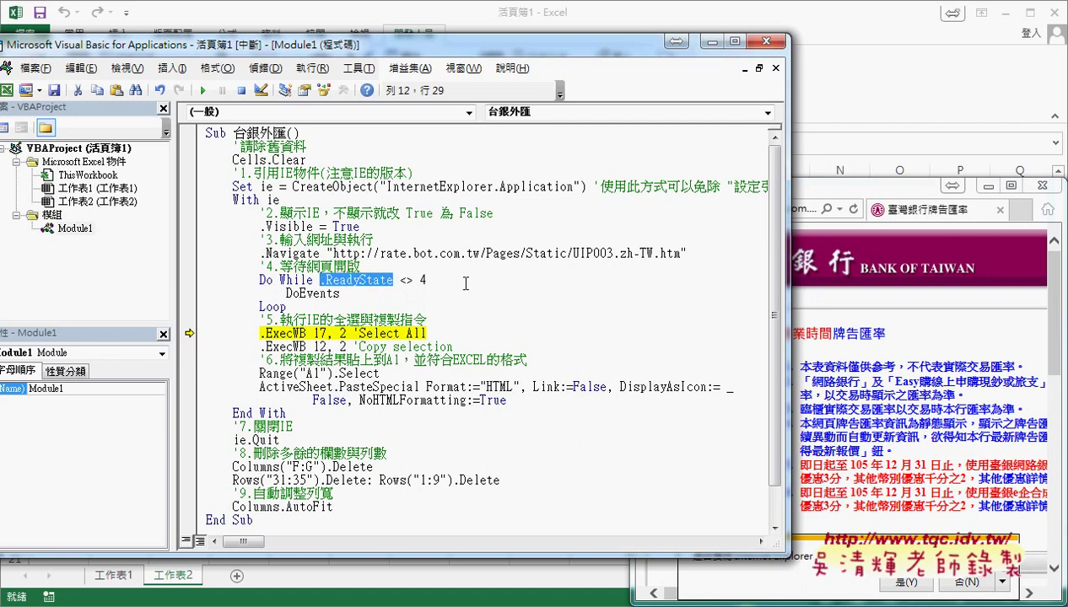
{"action": "left_click_drag", "start_coordinate": [417, 281], "coordinate": [400, 281]}
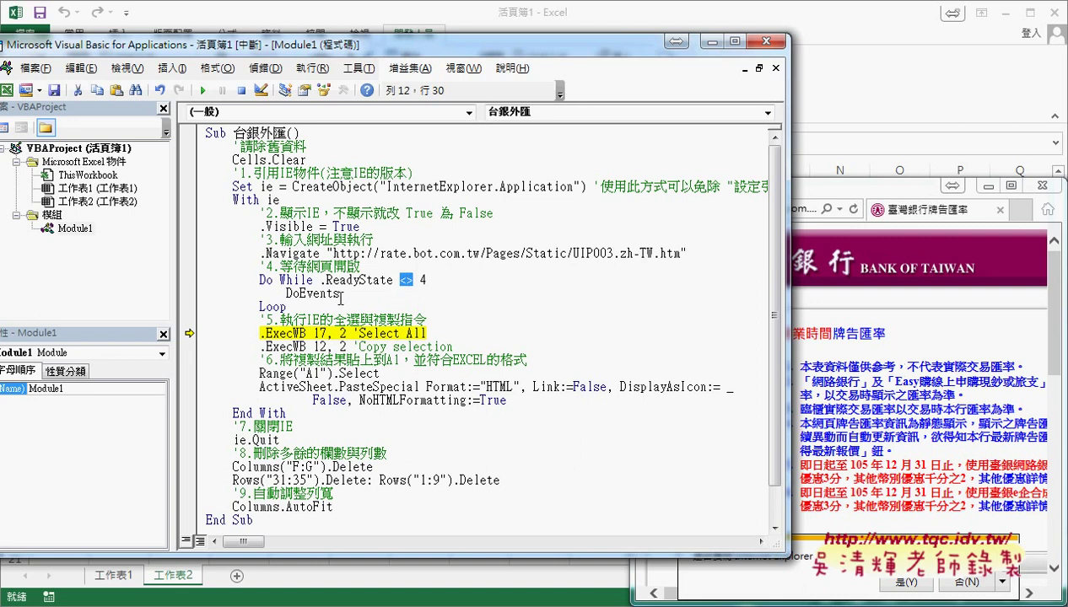
{"action": "left_click_drag", "start_coordinate": [341, 294], "coordinate": [286, 295]}
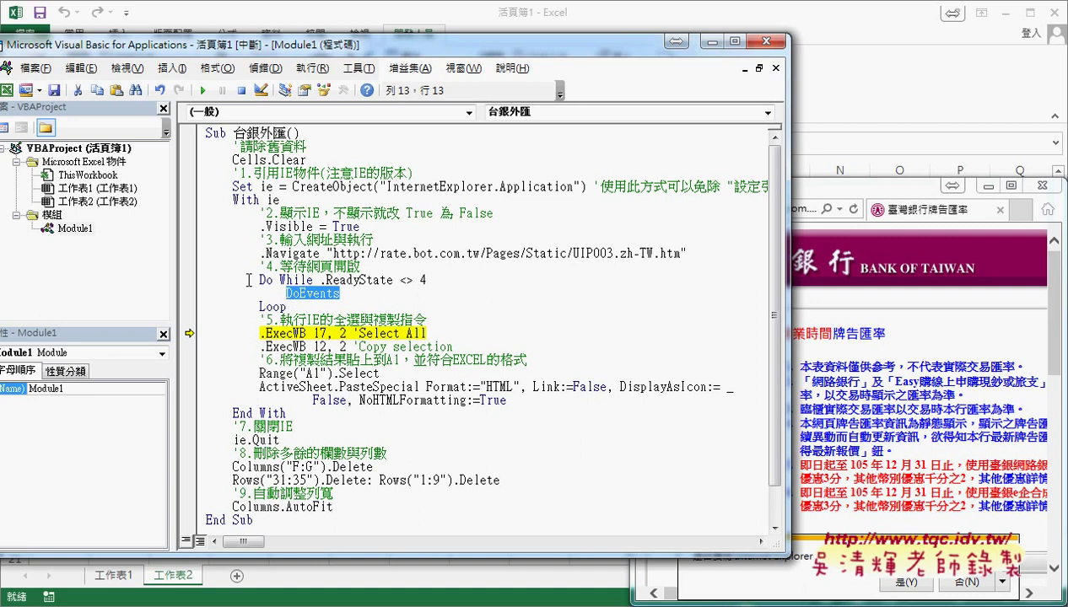
{"action": "left_click_drag", "start_coordinate": [259, 279], "coordinate": [296, 303]}
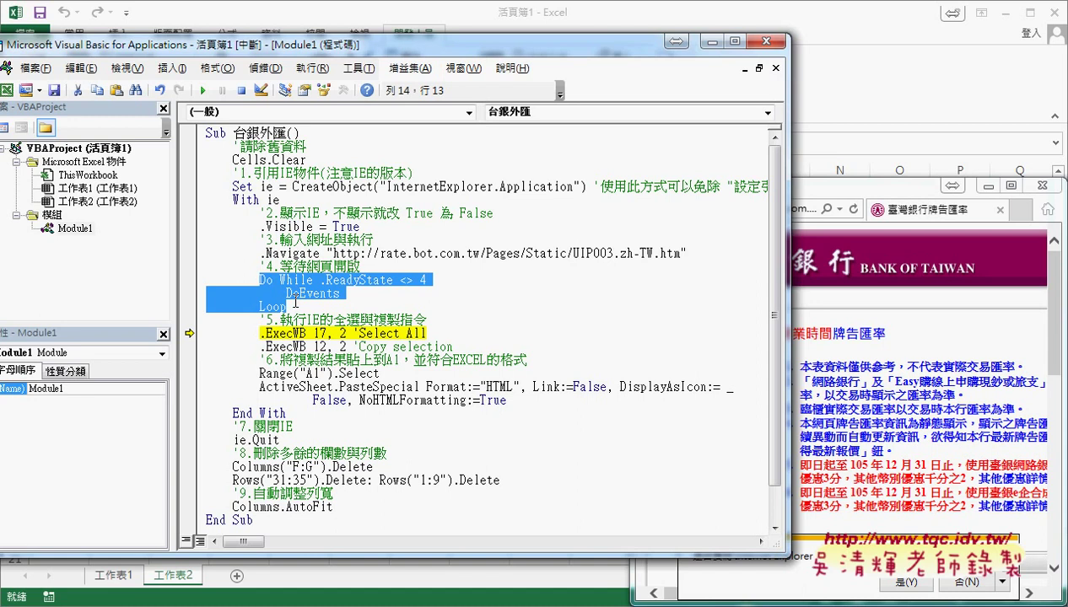
- Run the .ExecWB 17 line to select all content on the rates page
{"action": "left_click_drag", "start_coordinate": [427, 333], "coordinate": [259, 335]}
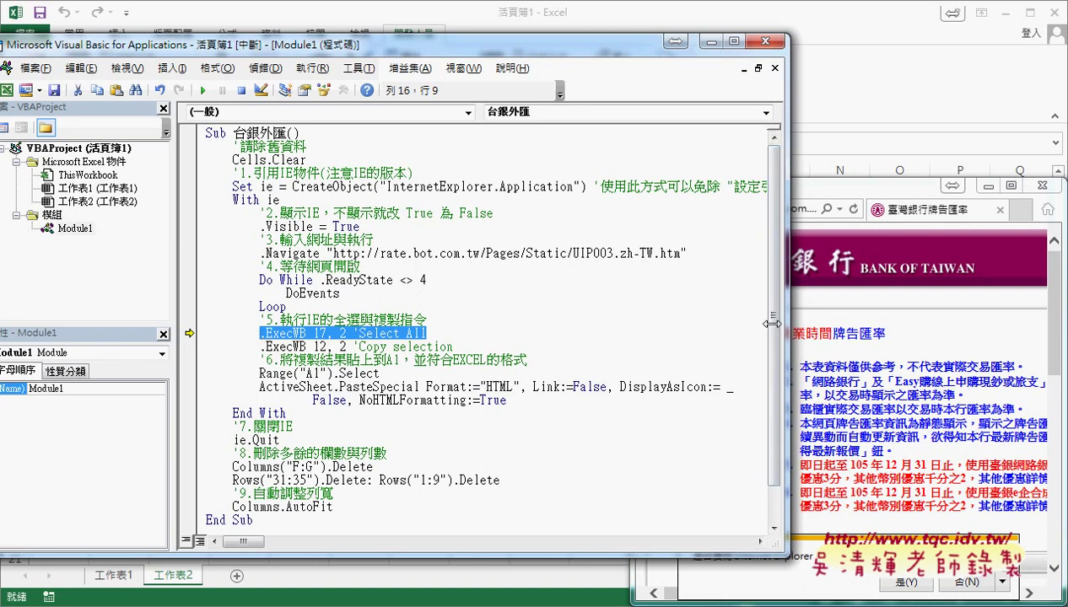
{"action": "left_click_drag", "start_coordinate": [785, 329], "coordinate": [573, 328]}
{"action": "left_click", "coordinate": [445, 354]}
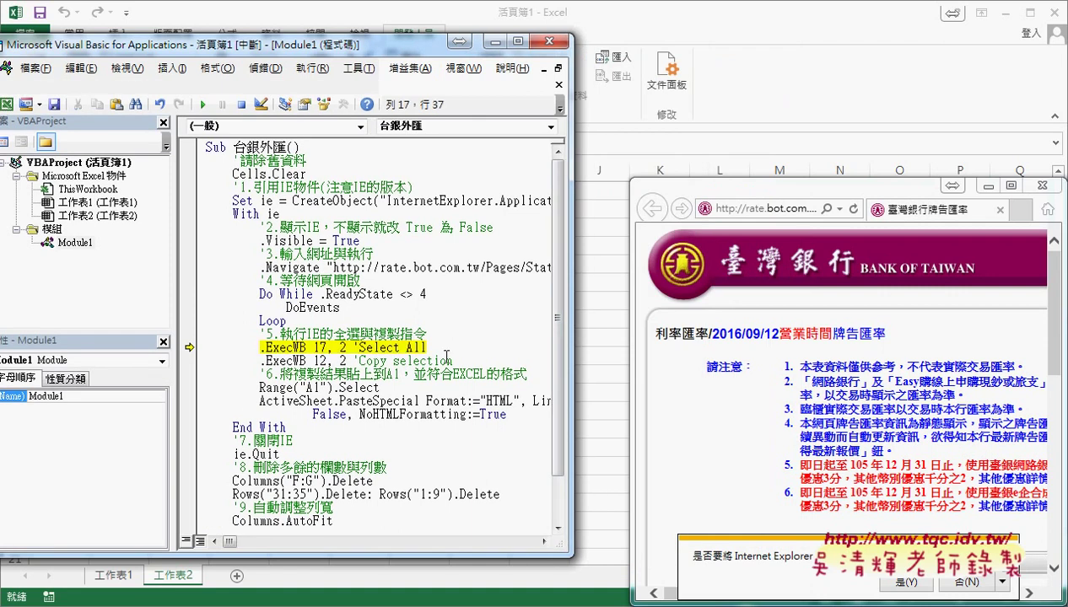
{"action": "key", "text": "F8"}
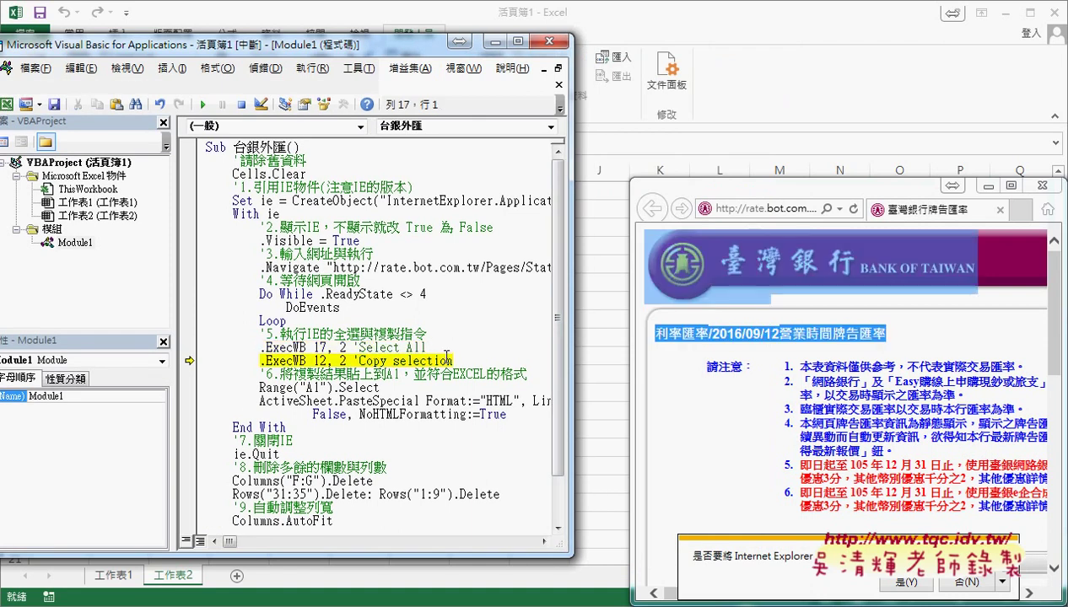